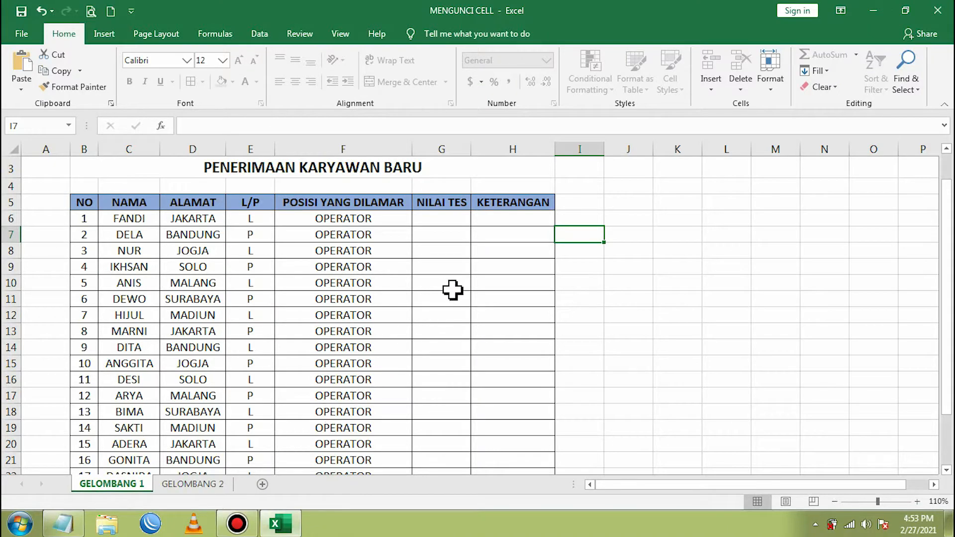
- Enter 80 as FANDI's test score in G6 and check the KETERANGAN result
click(501, 221)
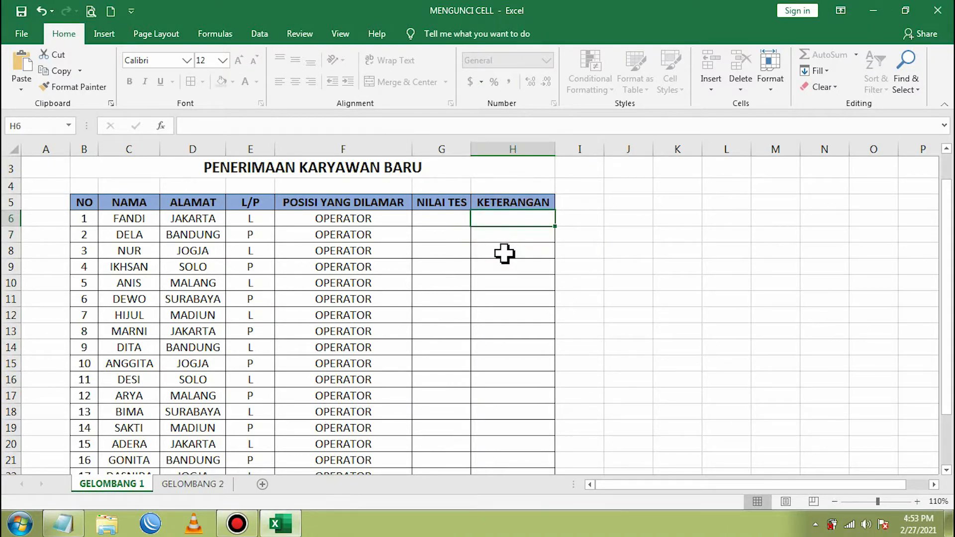
click(442, 224)
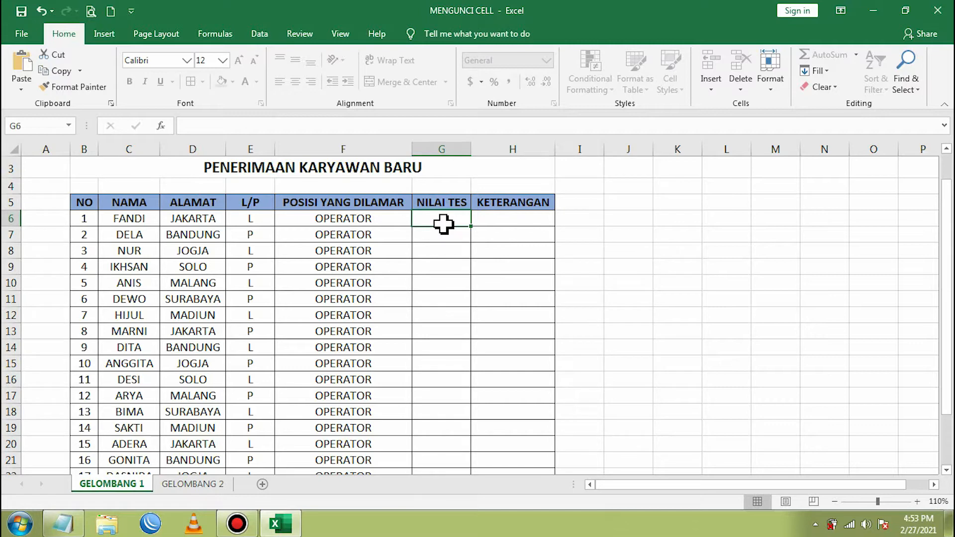
text(80)
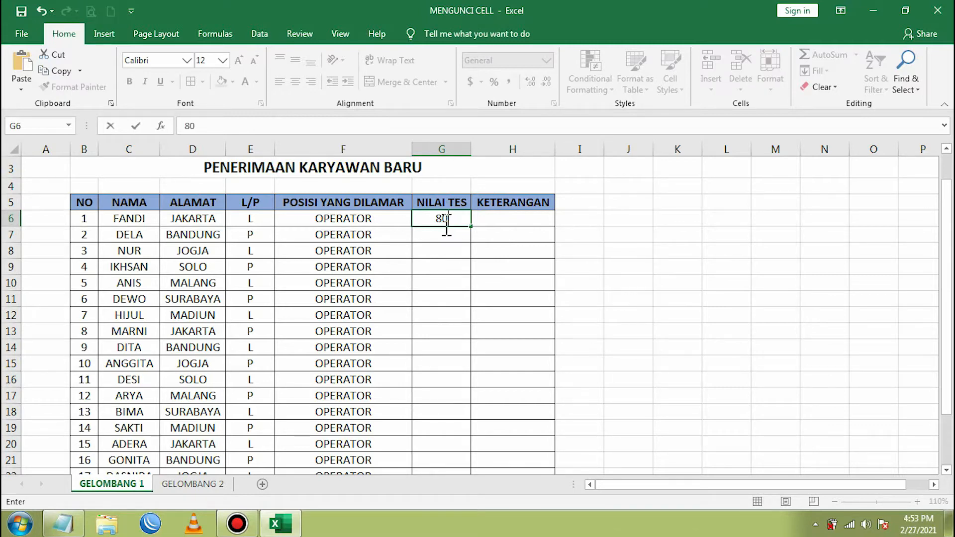
key(Return)
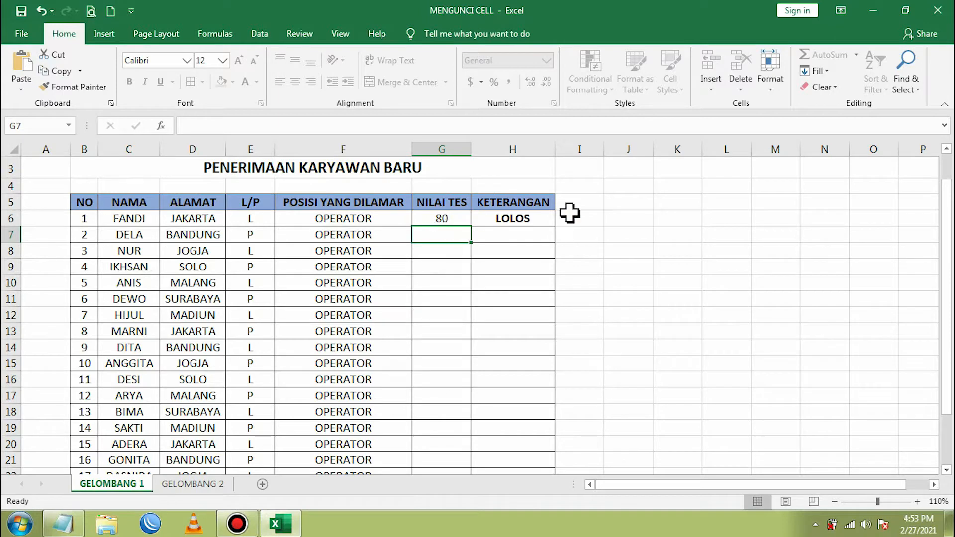
click(541, 223)
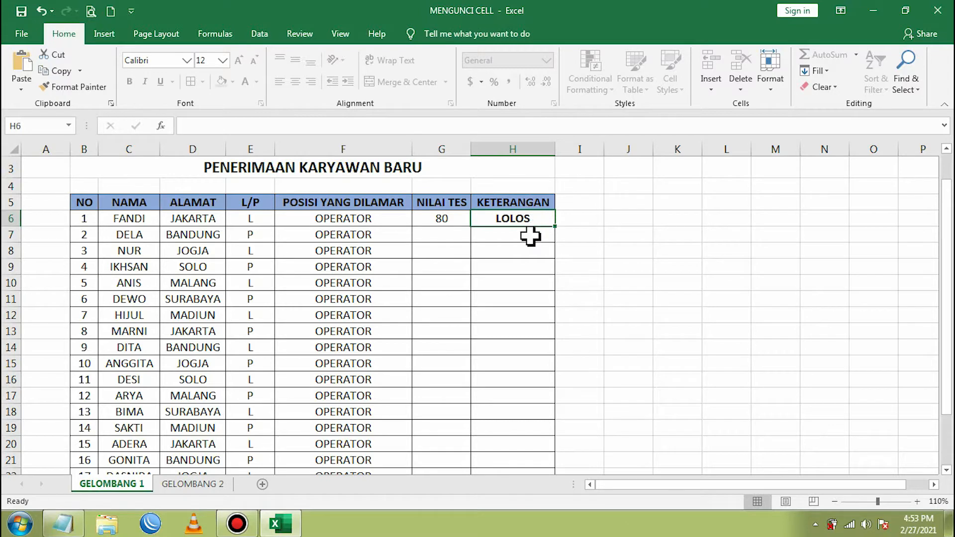
- Enter scores 65, 80, 75, 69, 65 and 50 for DELA through HIJUL in G7:G12
click(526, 240)
click(440, 236)
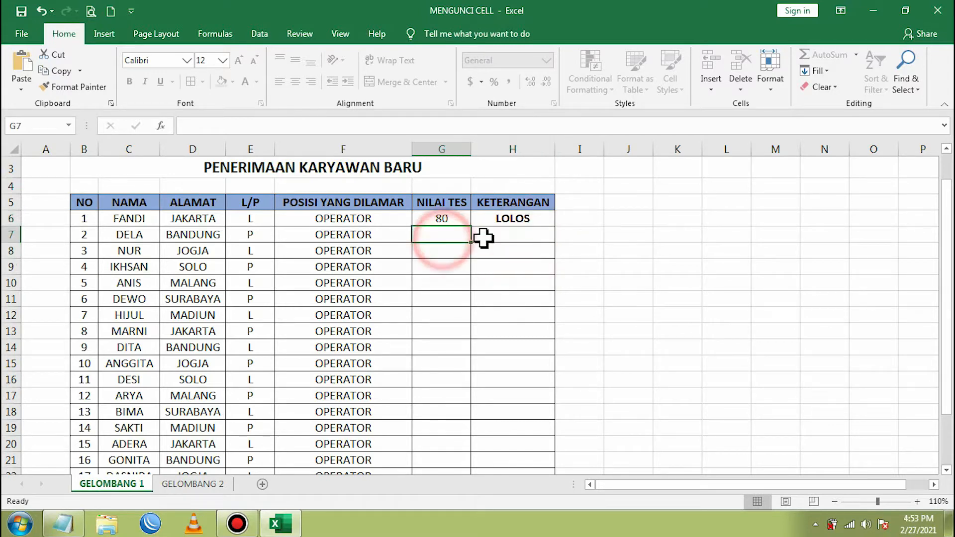
text(65)
key(Return)
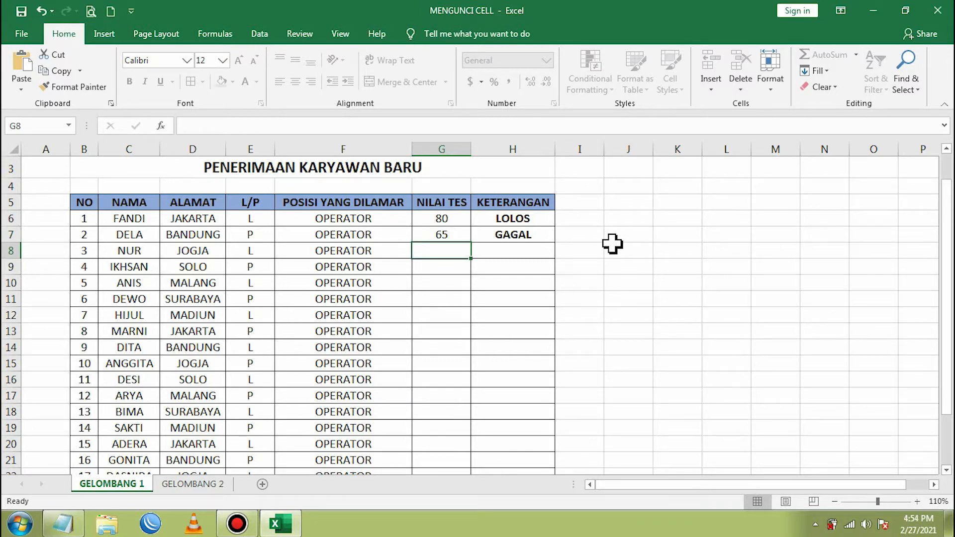
text(8)
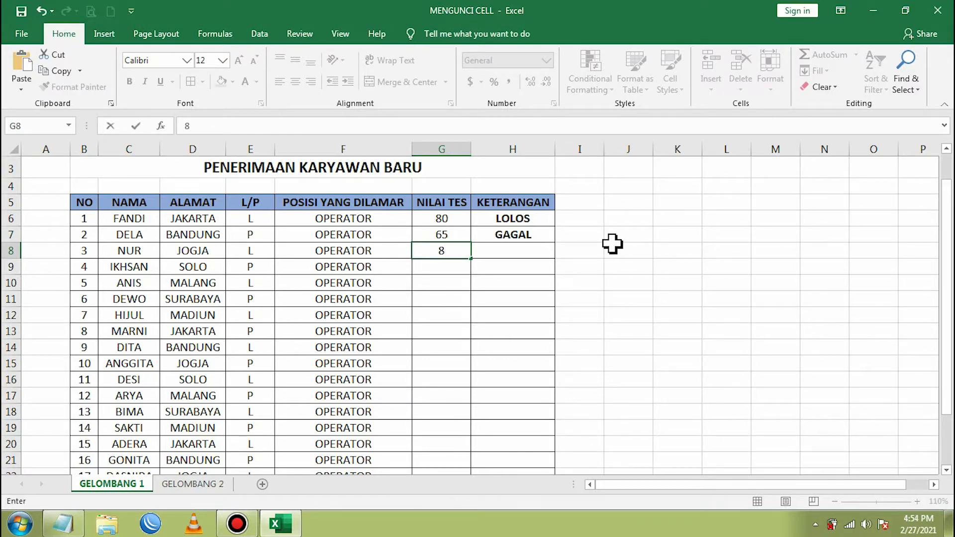
text(0)
key(Return)
text(75)
key(Return)
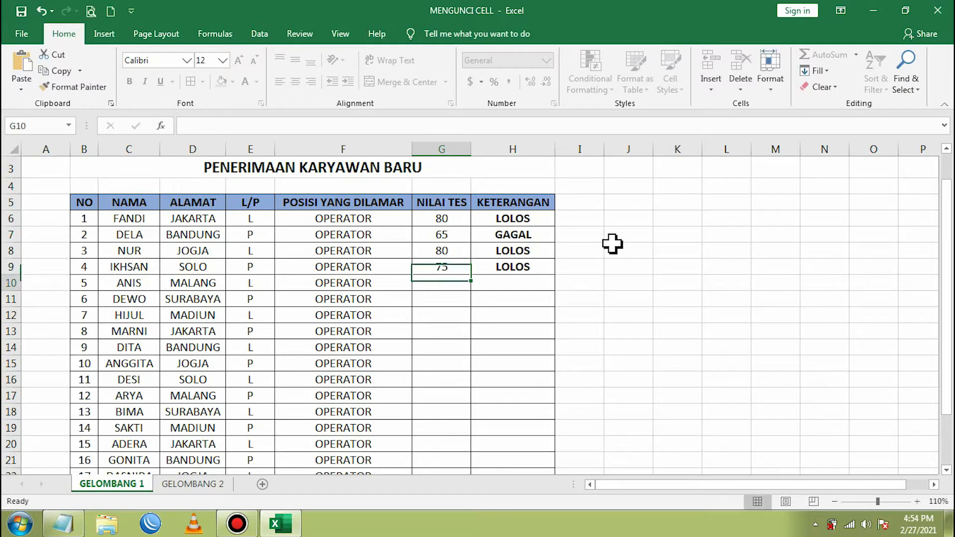
text(69)
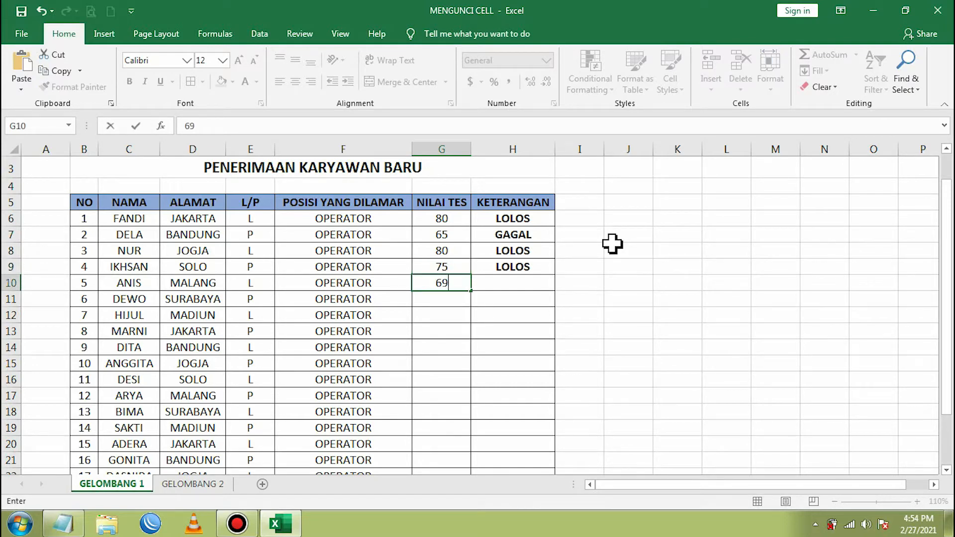
key(Return)
text(65)
key(Return)
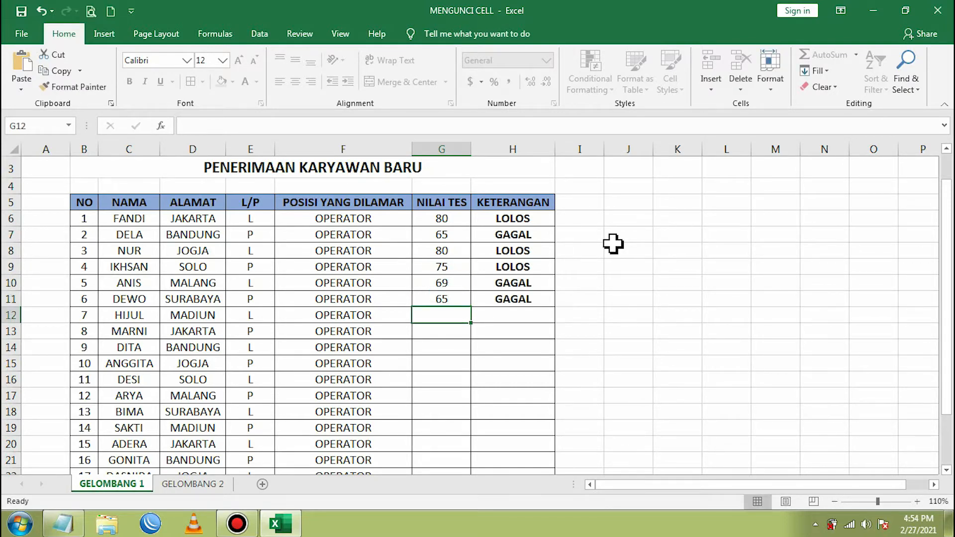
text(50)
key(Return)
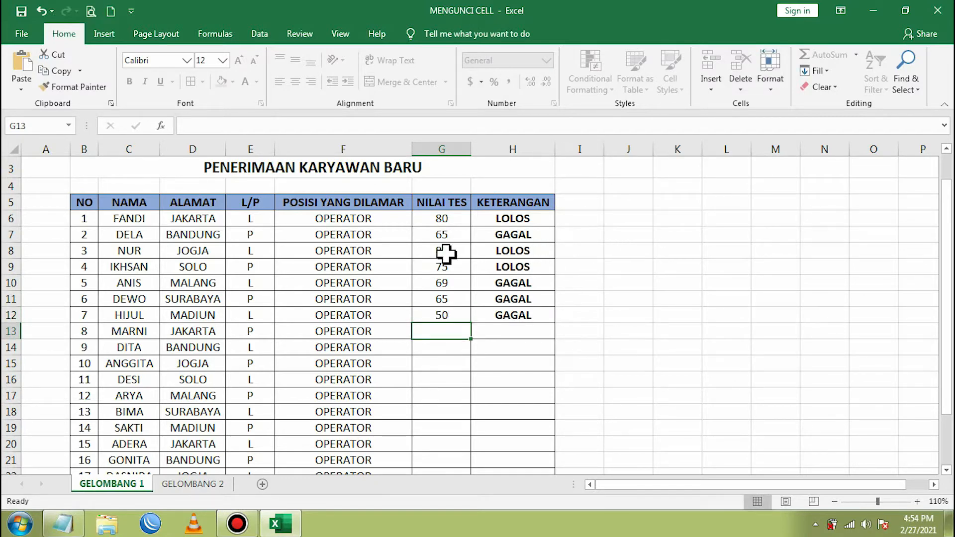
- Select the filled applicant rows from NAMA through NILAI TES, then clear the selection
mouse_move(121, 224)
mouse_down()
mouse_move(363, 224)
mouse_move(433, 241)
mouse_move(430, 326)
mouse_up()
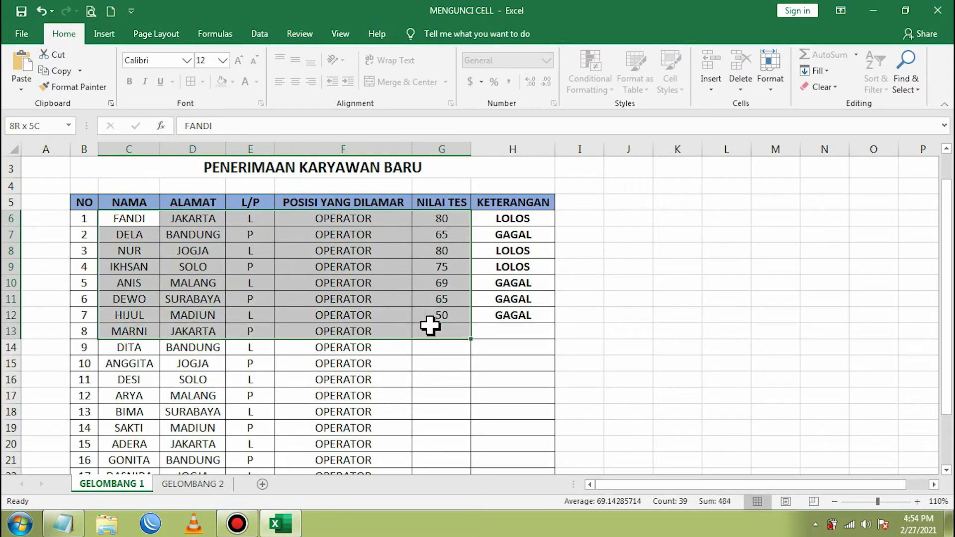
click(272, 281)
drag(133, 219, 441, 315)
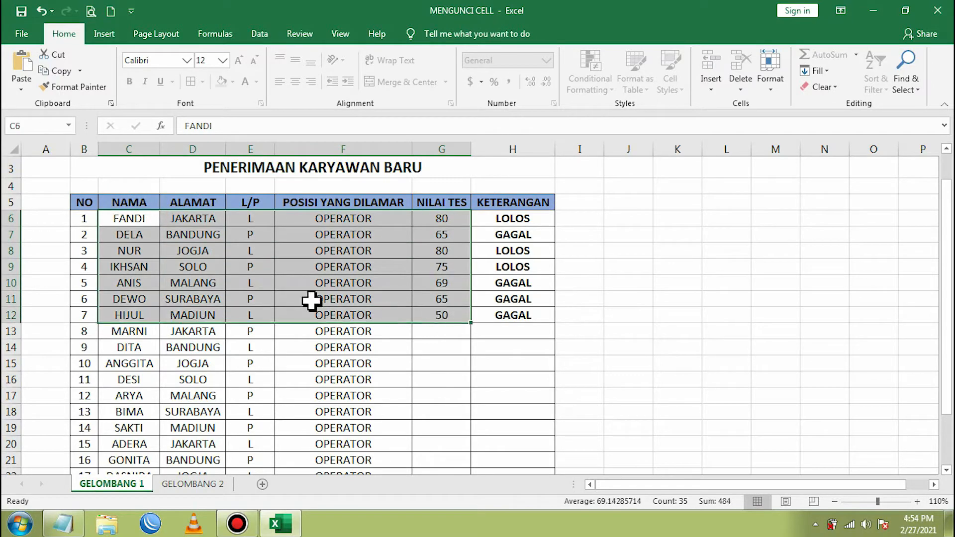
click(129, 218)
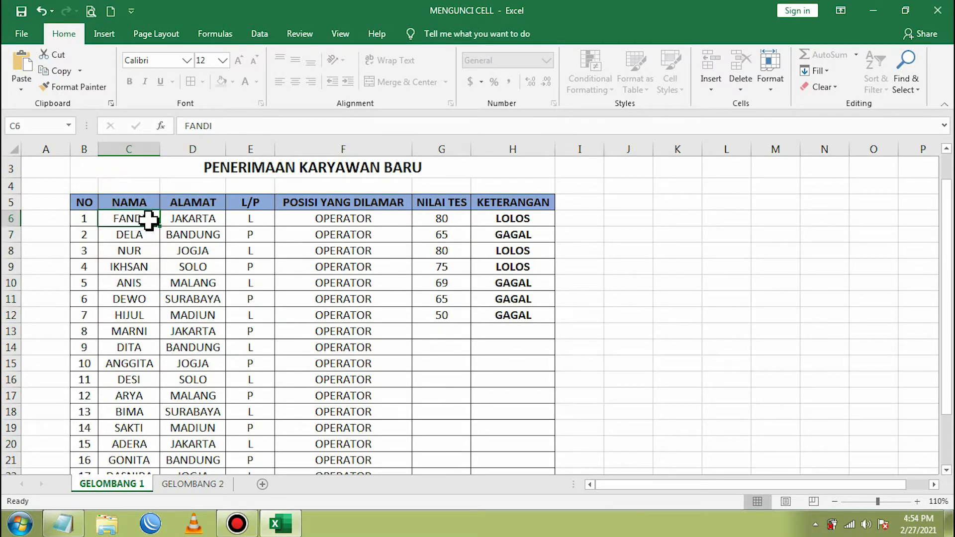
- Change FANDI's position in F6 from OPERATOR to SALES
click(192, 220)
click(249, 219)
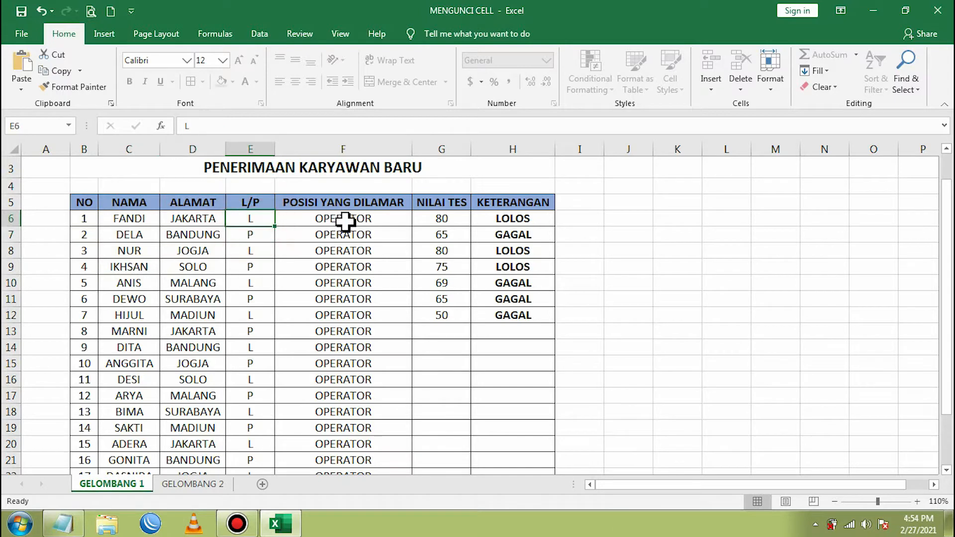
click(345, 220)
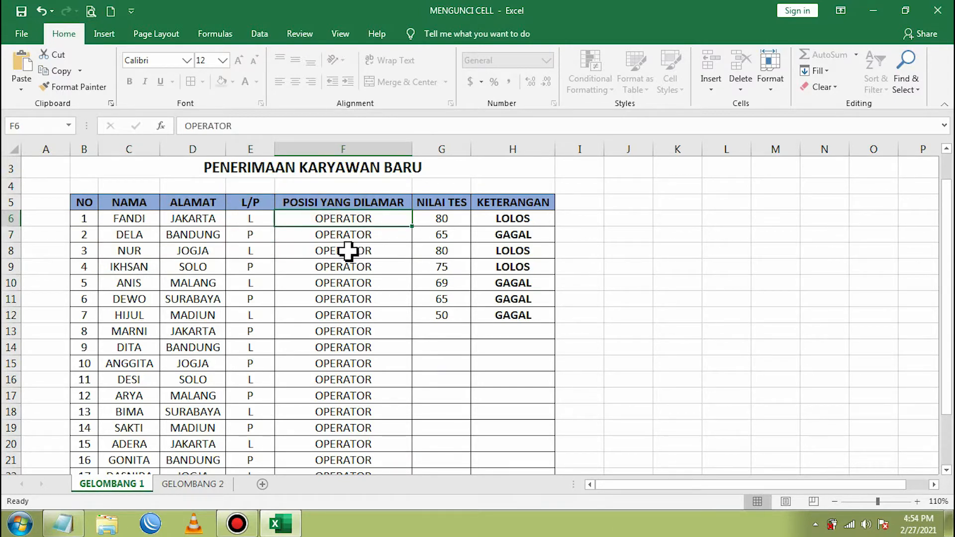
text(SALES)
key(Return)
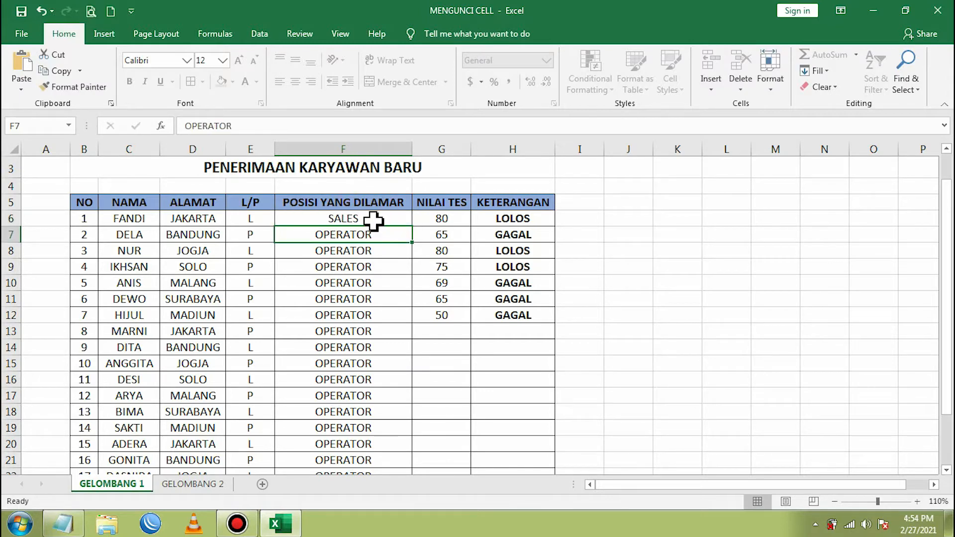
click(526, 220)
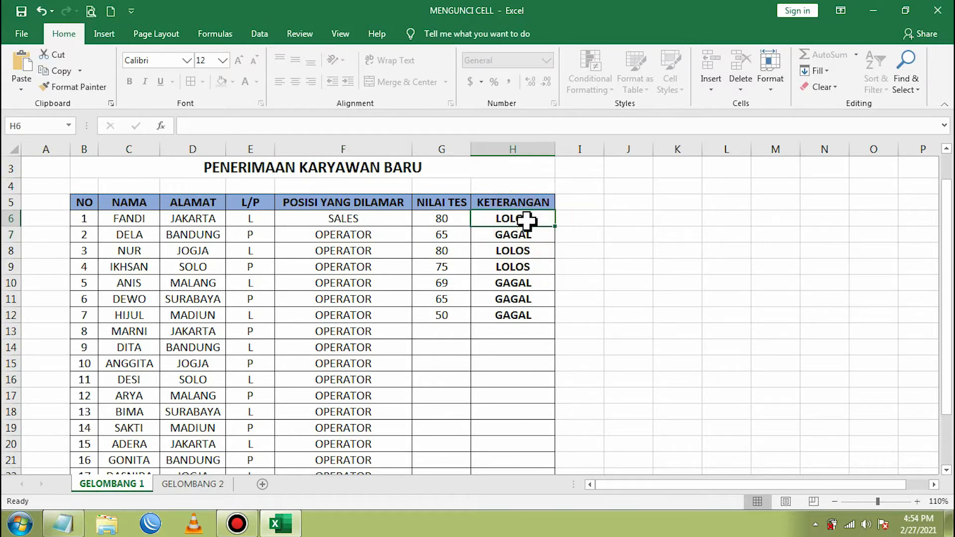
double_click(526, 220)
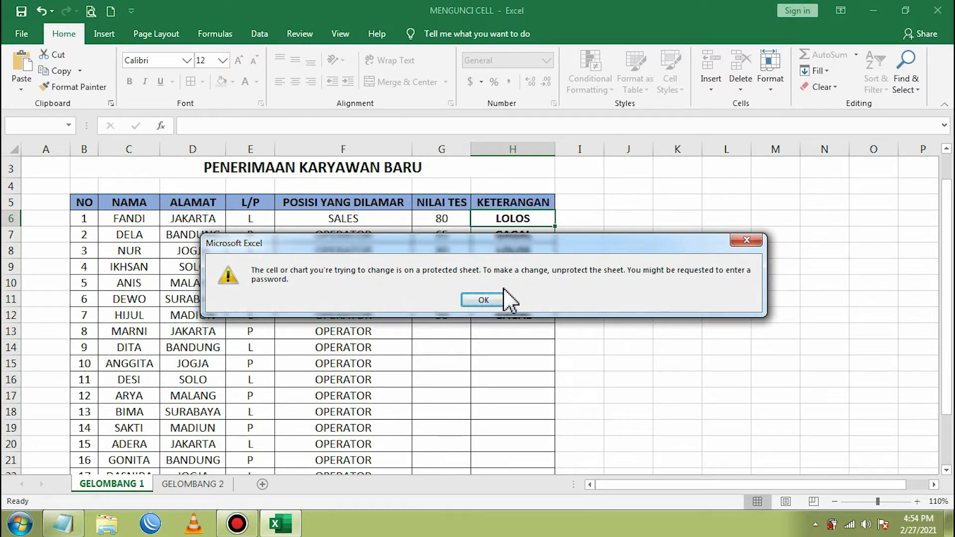
click(483, 301)
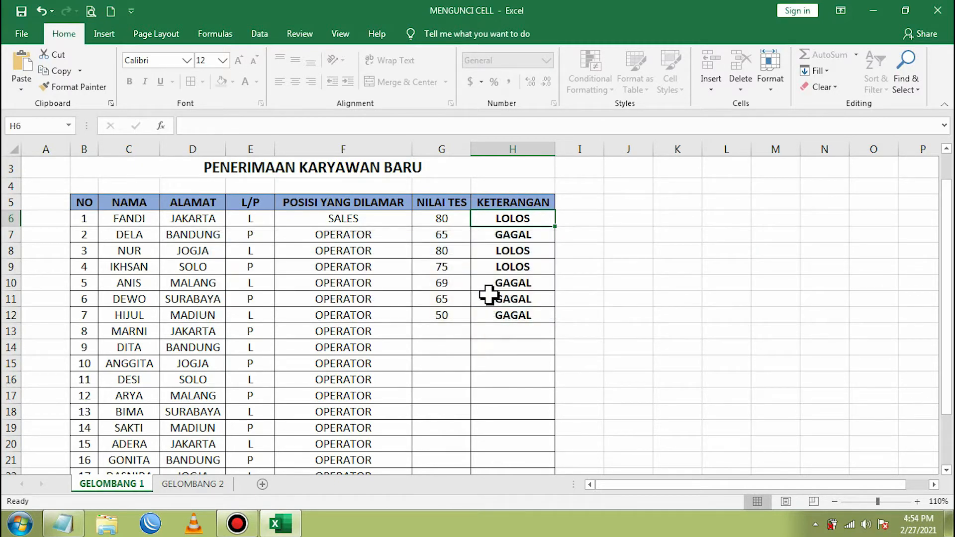
click(516, 235)
click(513, 252)
click(512, 284)
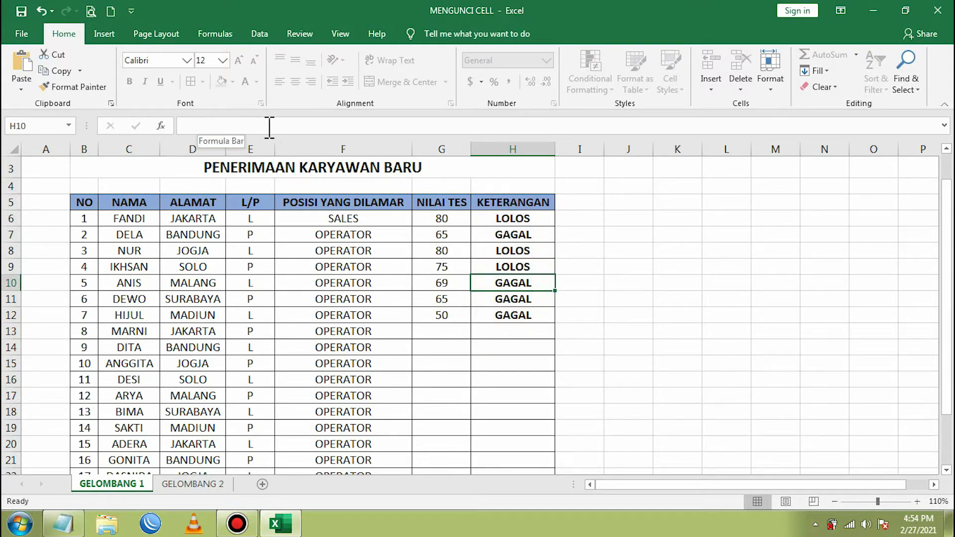
click(433, 217)
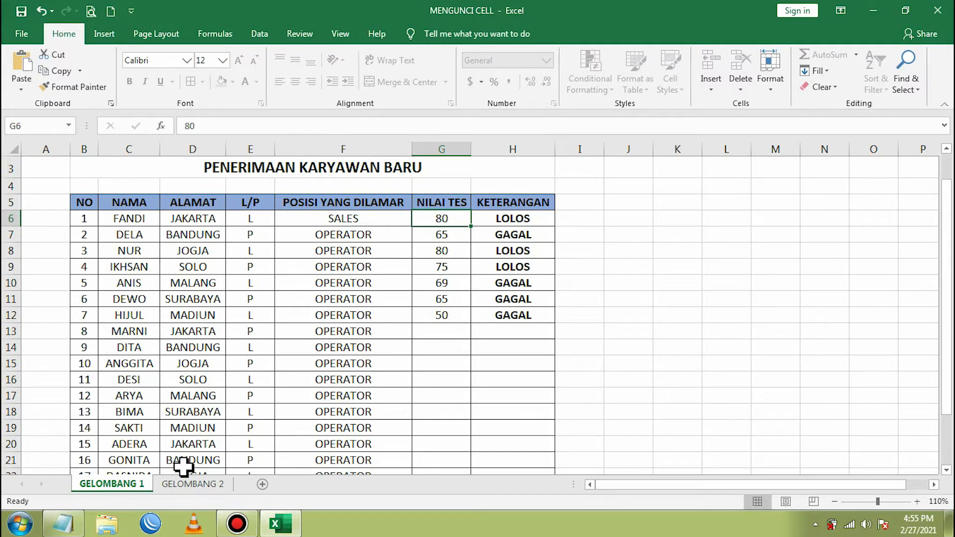
- Switch to GELOMBANG 2 and inspect its cells, including the LOLOS/GAGAL IF formula in H6
click(189, 485)
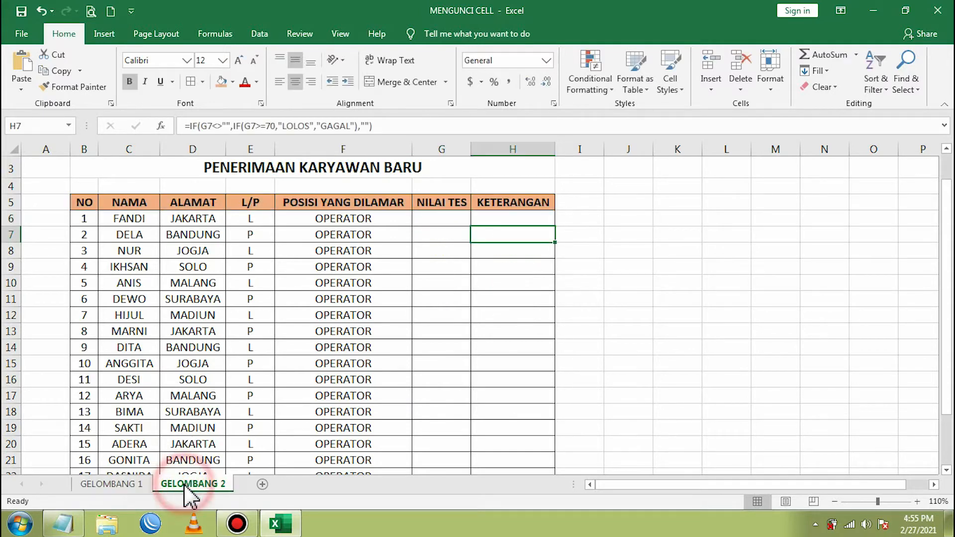
click(309, 253)
click(244, 174)
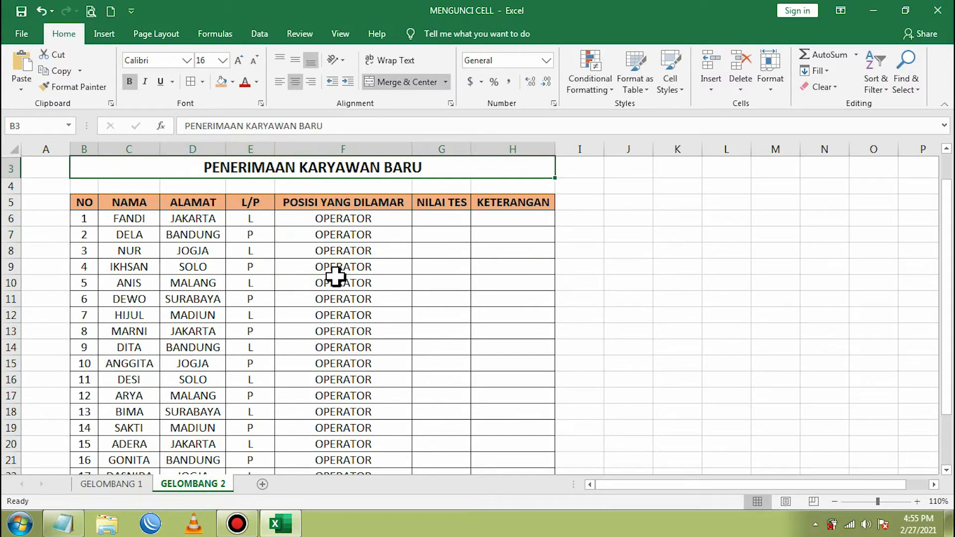
click(361, 254)
click(354, 315)
click(496, 217)
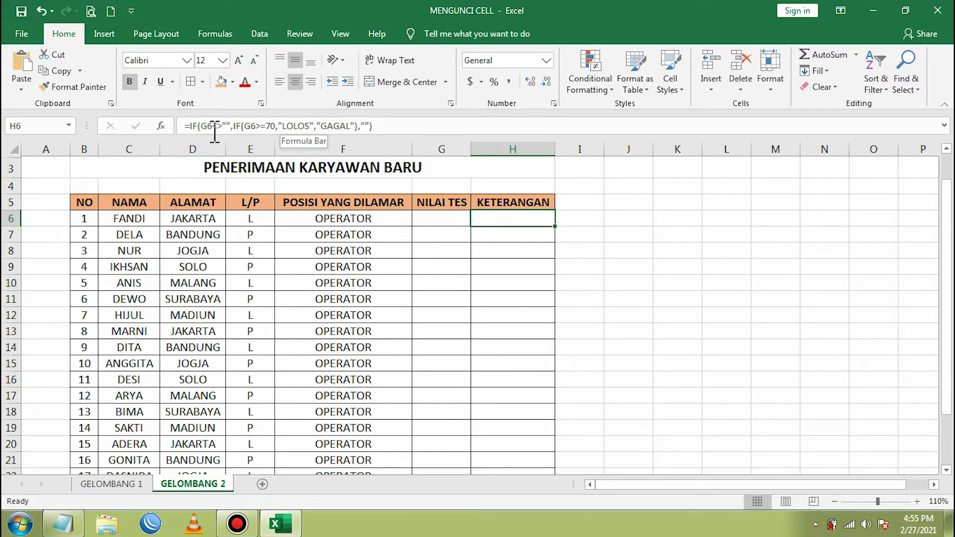
click(441, 224)
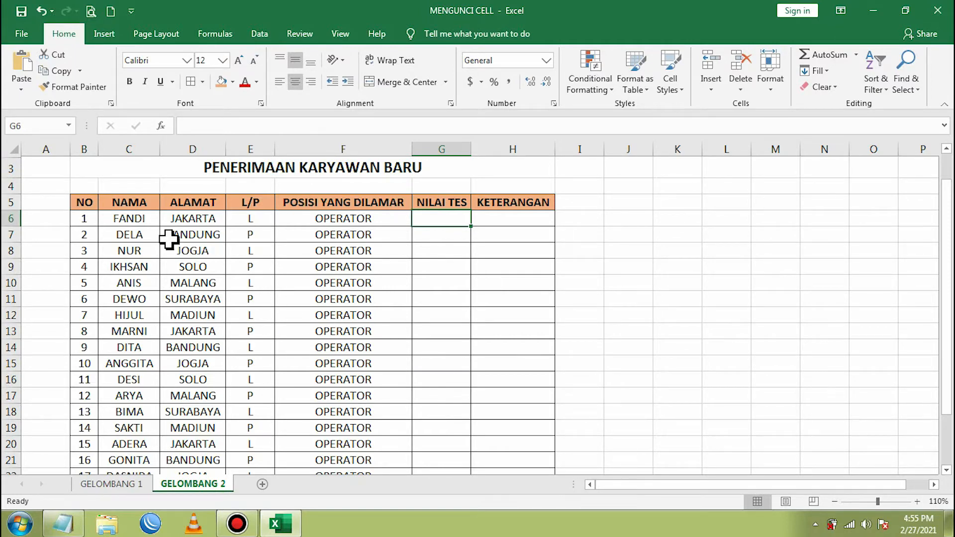
- Select C6 down to G25, covering NAMA through NILAI TES for every applicant
drag(134, 219, 441, 221)
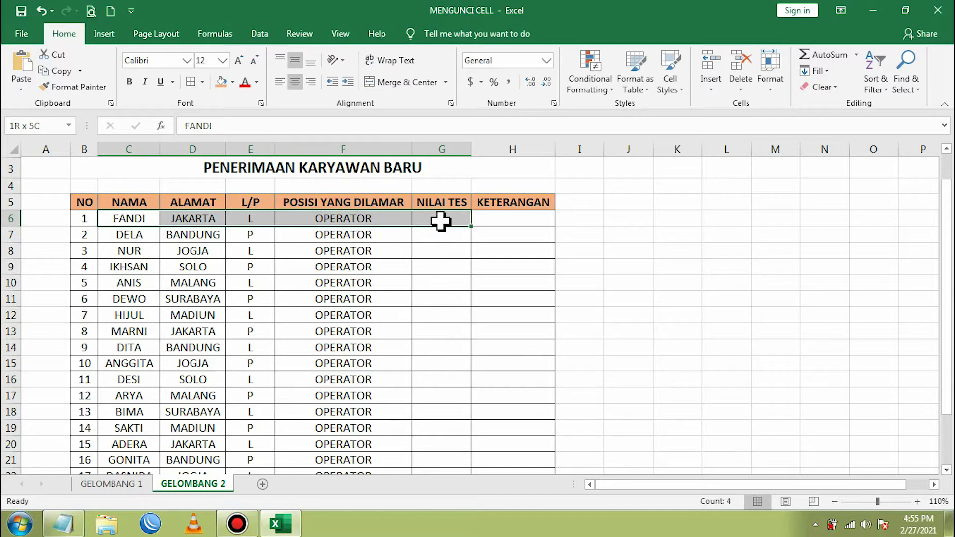
drag(440, 222, 457, 454)
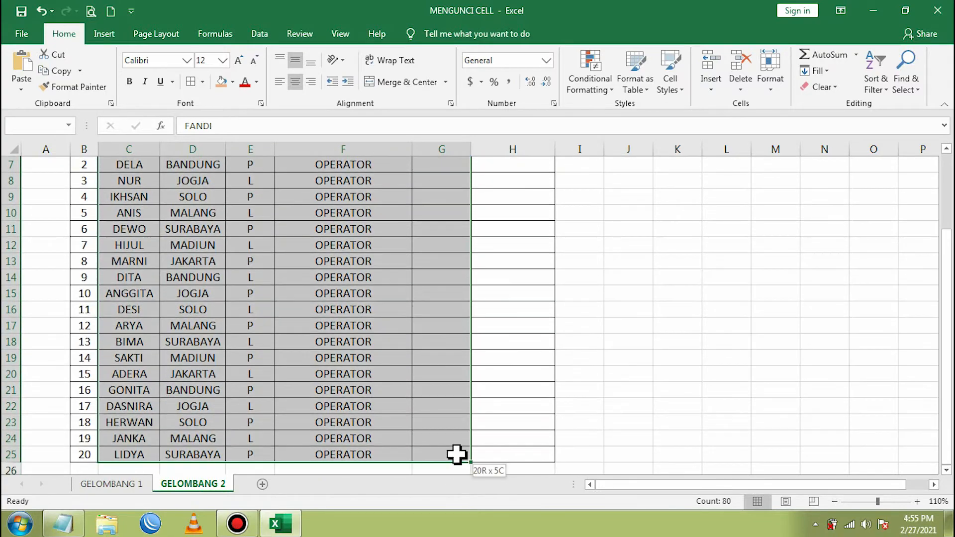
scroll(390, 314, up, 2)
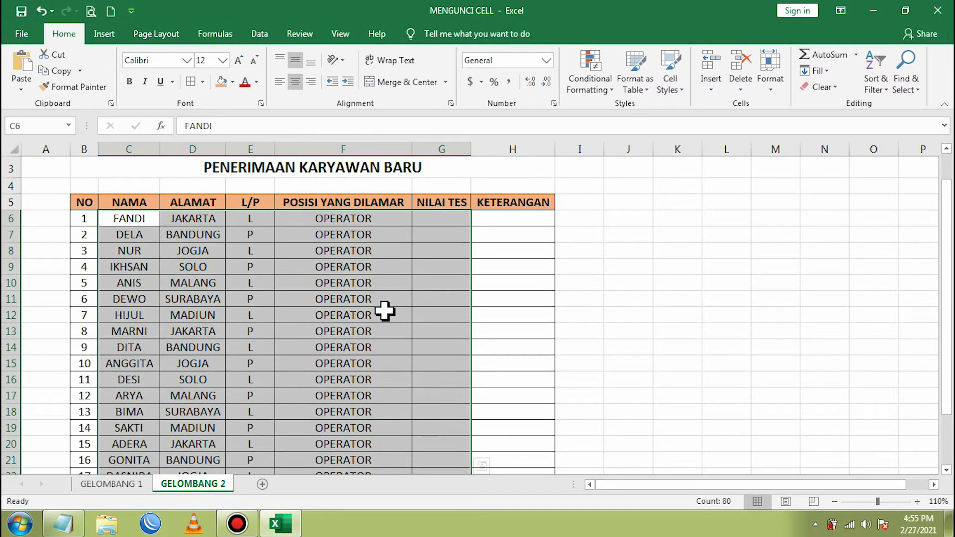
- Clear the Locked protection option for the selected applicant cells C6:G21
right_click(442, 286)
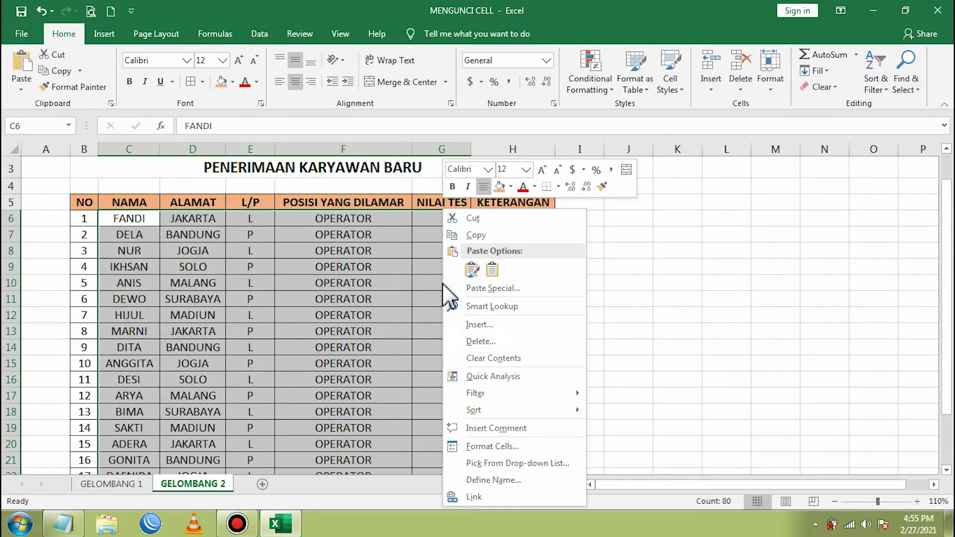
click(505, 449)
click(338, 200)
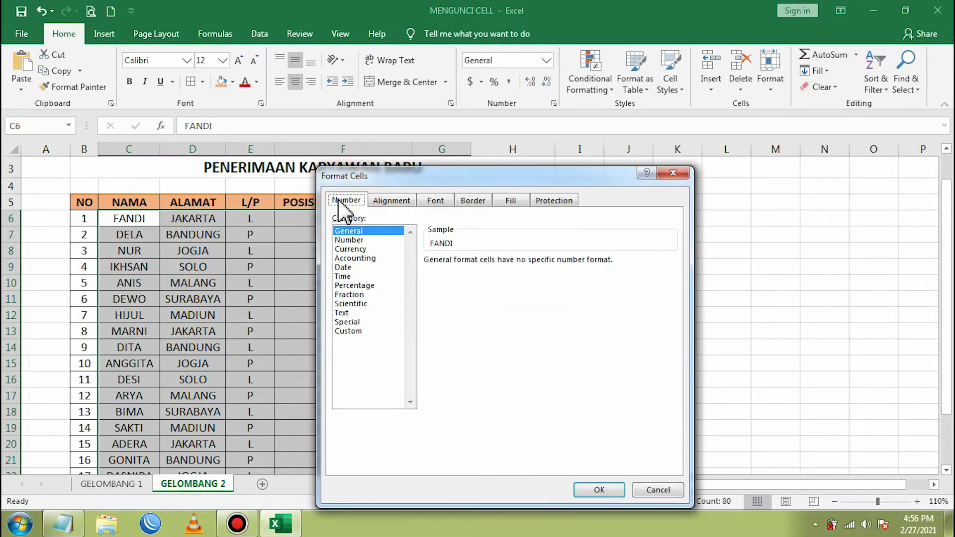
click(555, 202)
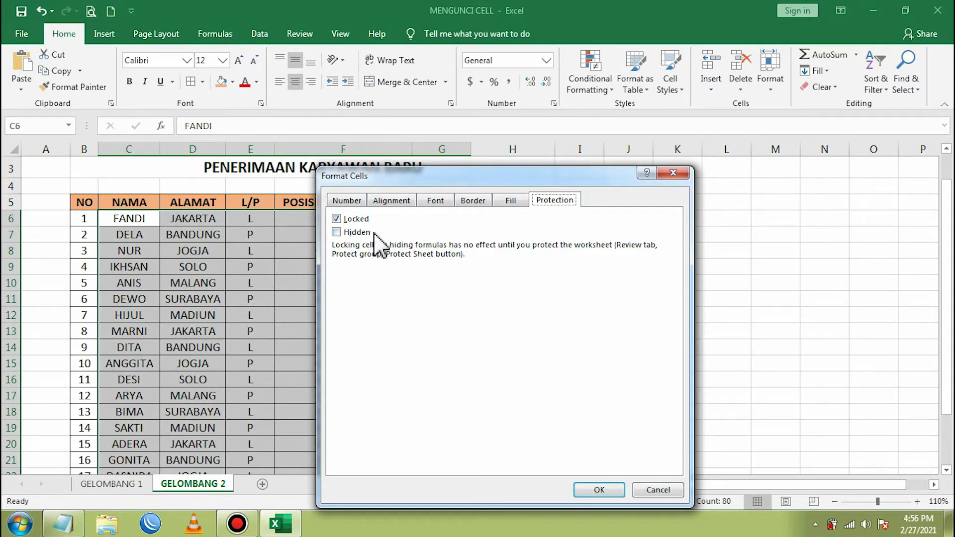
click(336, 219)
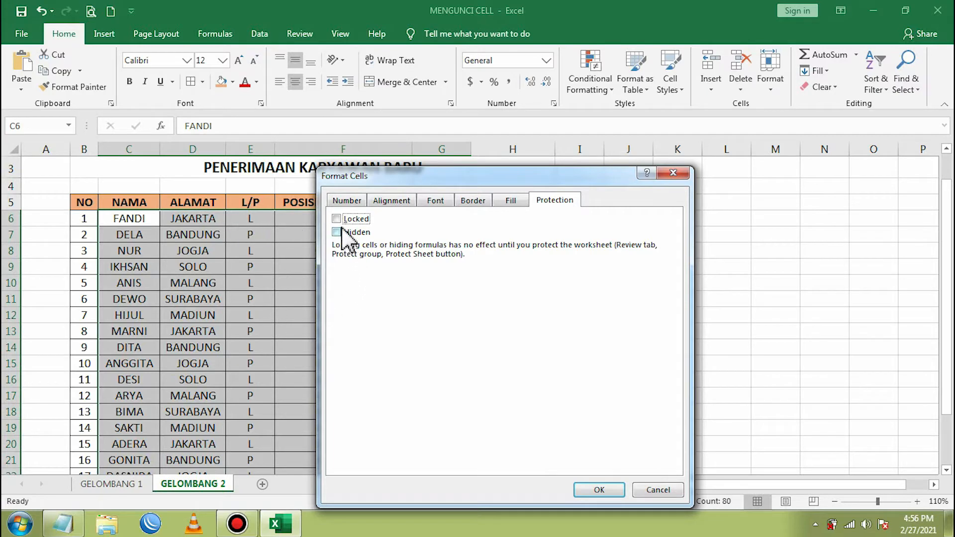
click(389, 219)
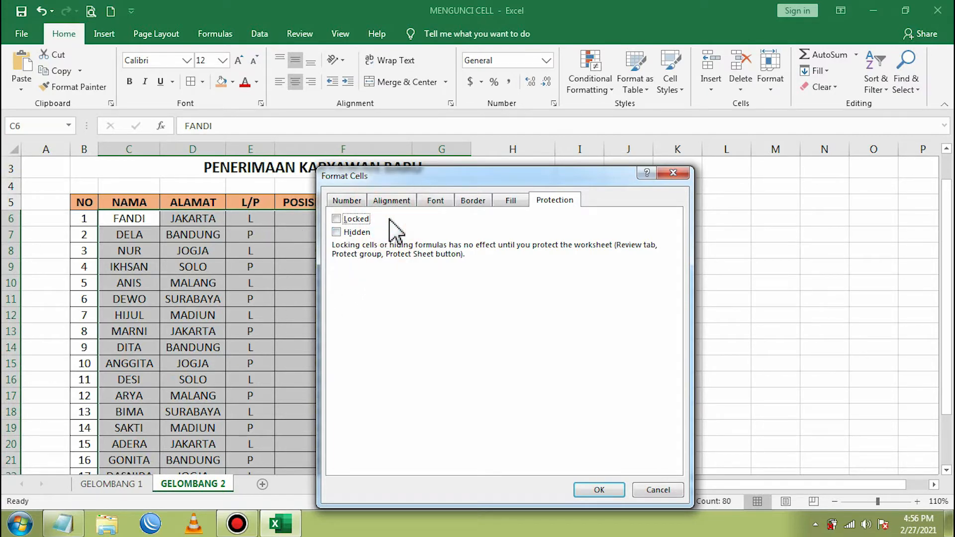
click(598, 489)
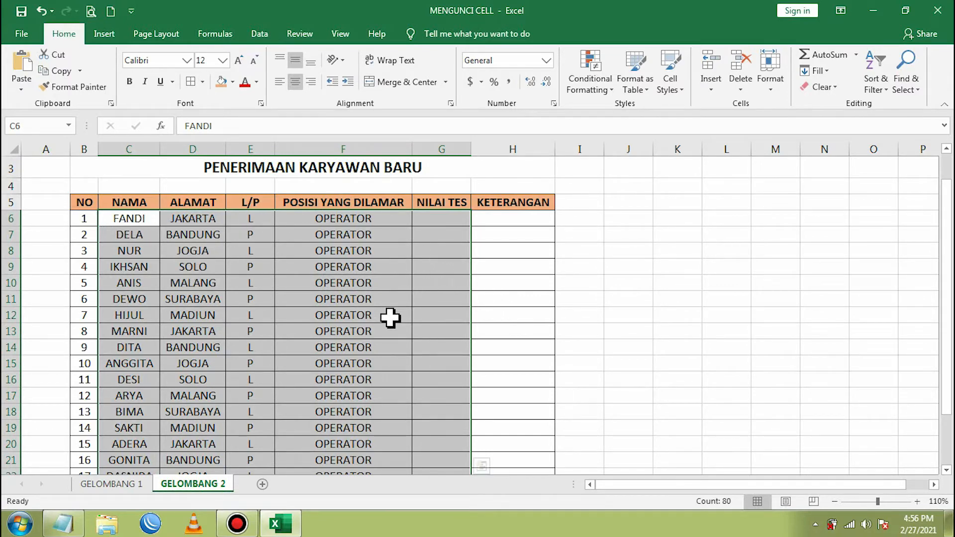
click(435, 268)
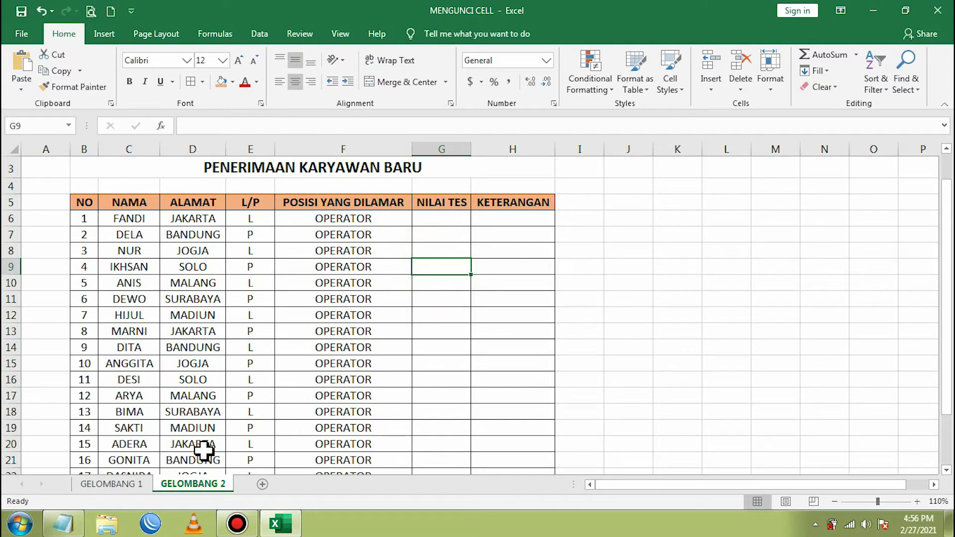
- Protect GELOMBANG 2 with a confirmed password and verify NILAI TES cells stay selectable
right_click(191, 491)
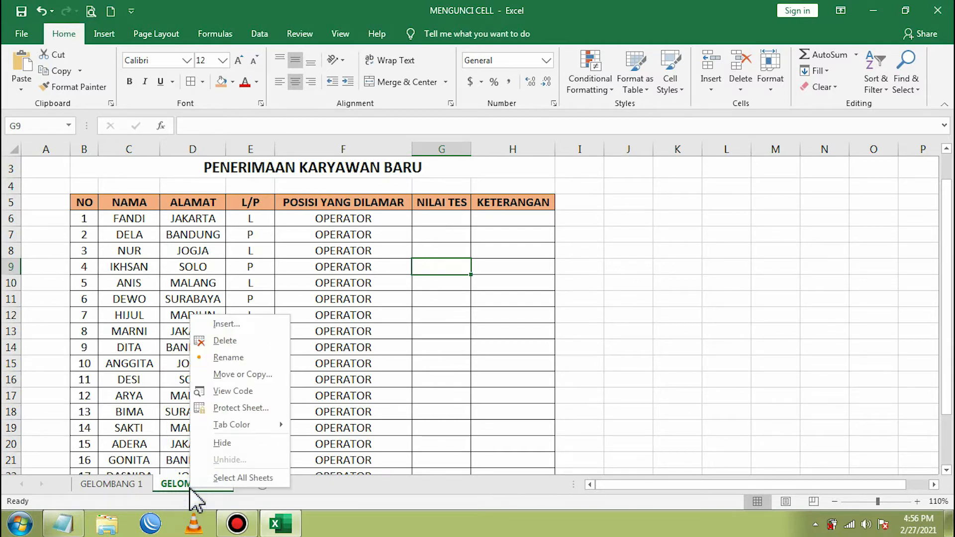
click(239, 409)
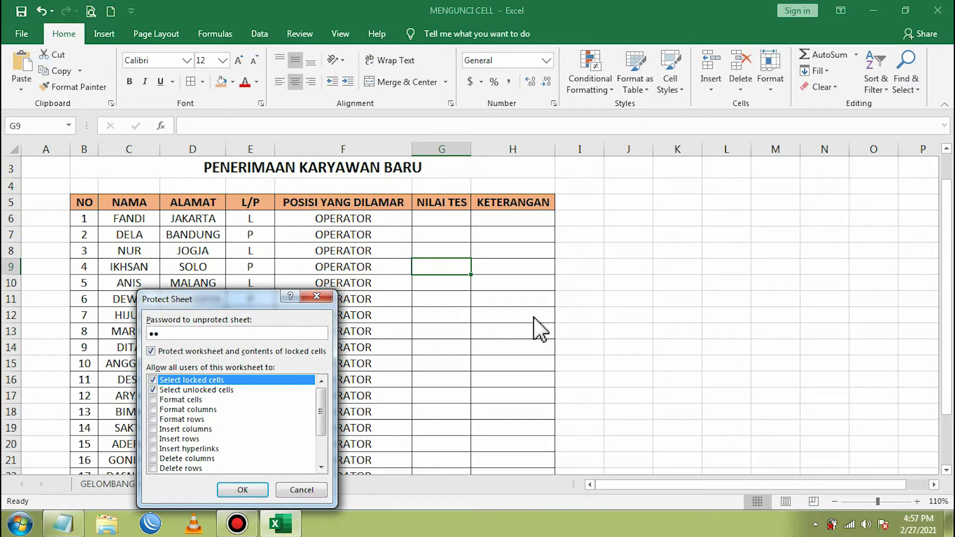
key(Return)
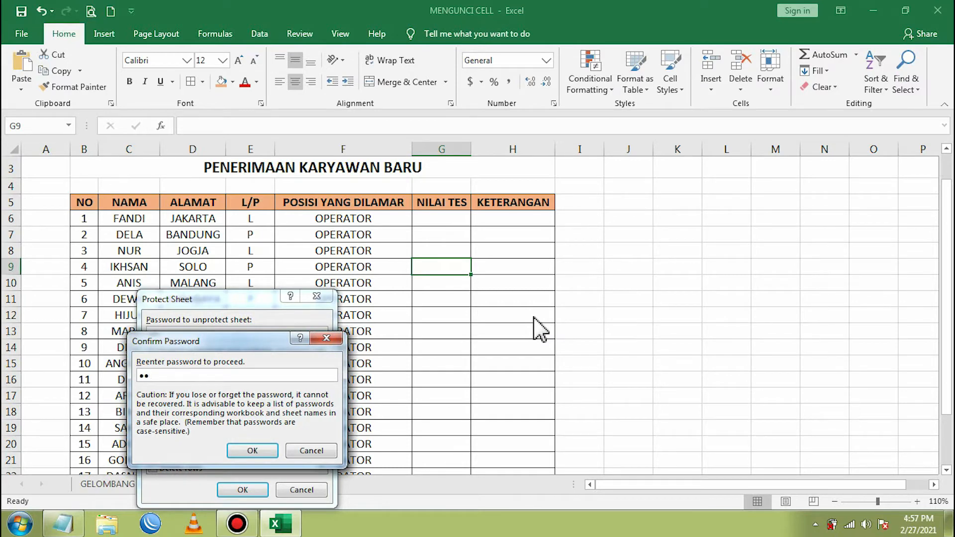
key(Return)
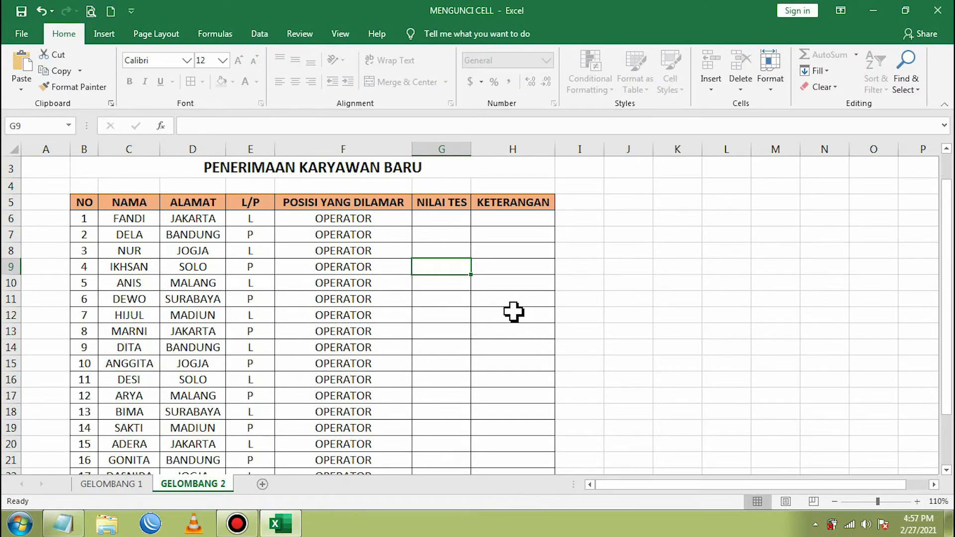
click(442, 237)
click(444, 221)
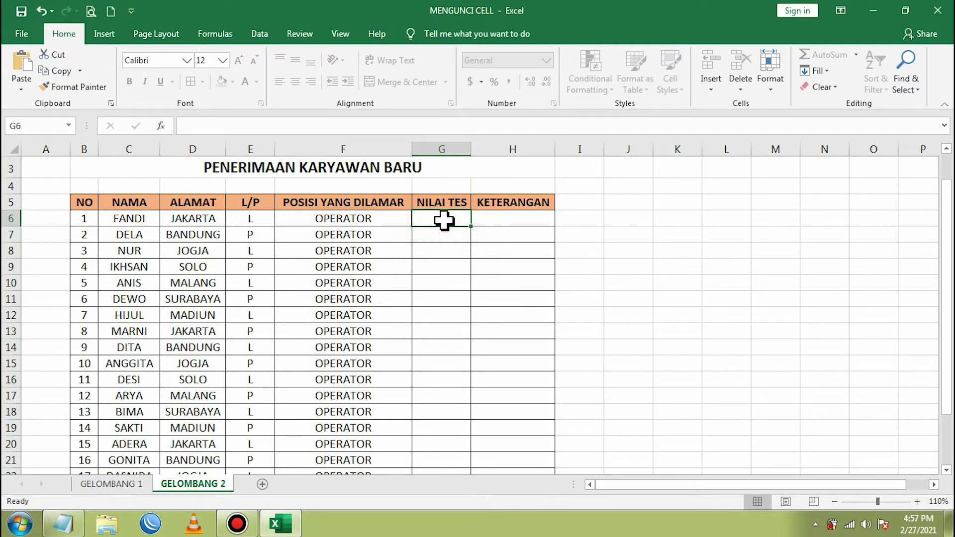
- Enter scores 80, 75 and 60 into G6:G8
click(524, 221)
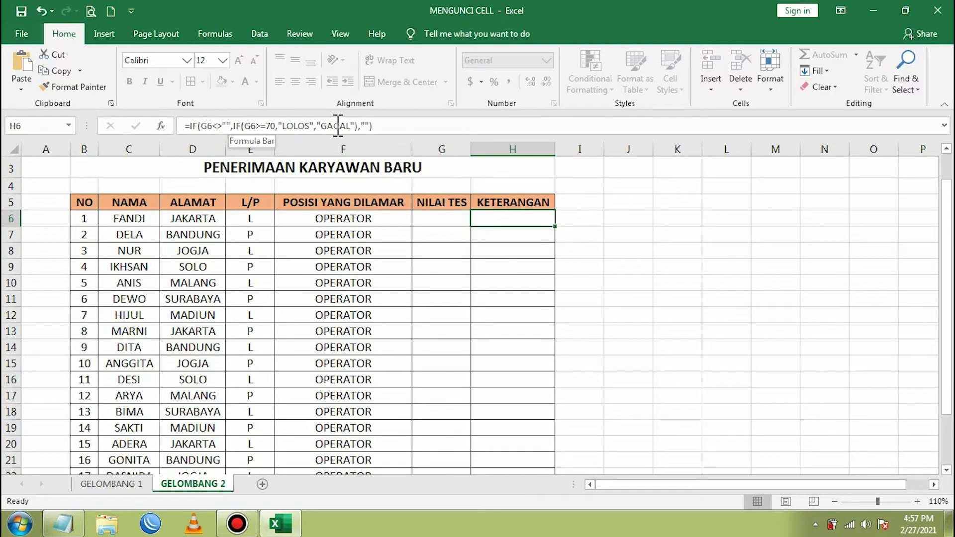
click(427, 217)
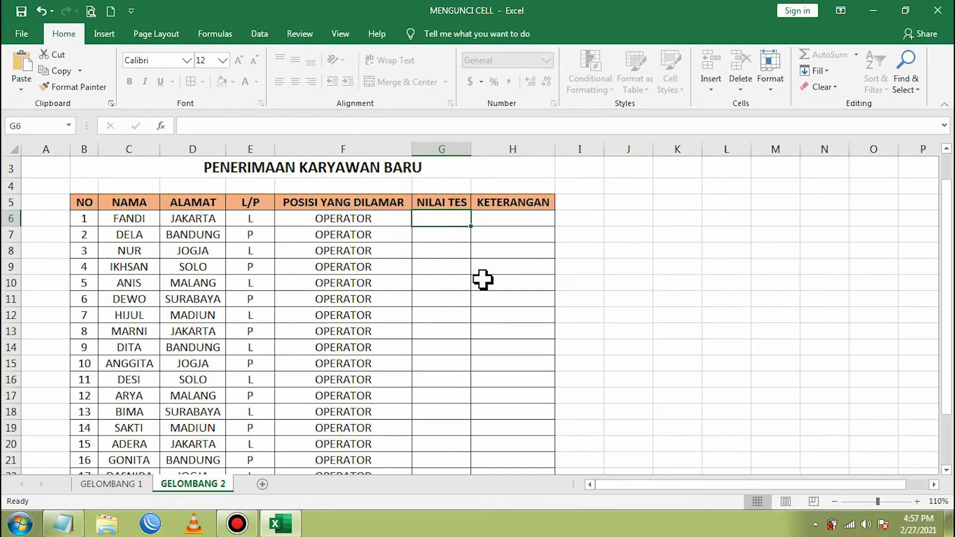
text(8)
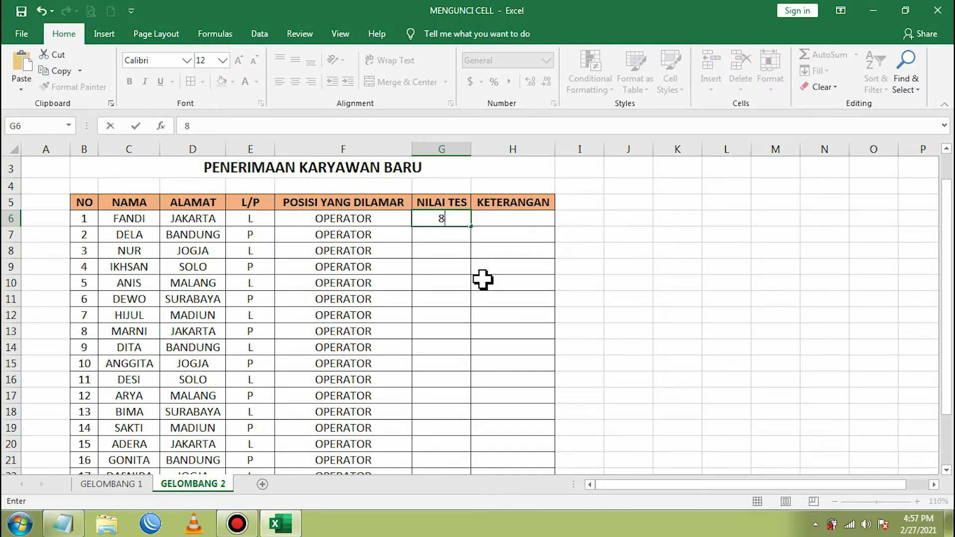
text(0)
key(Return)
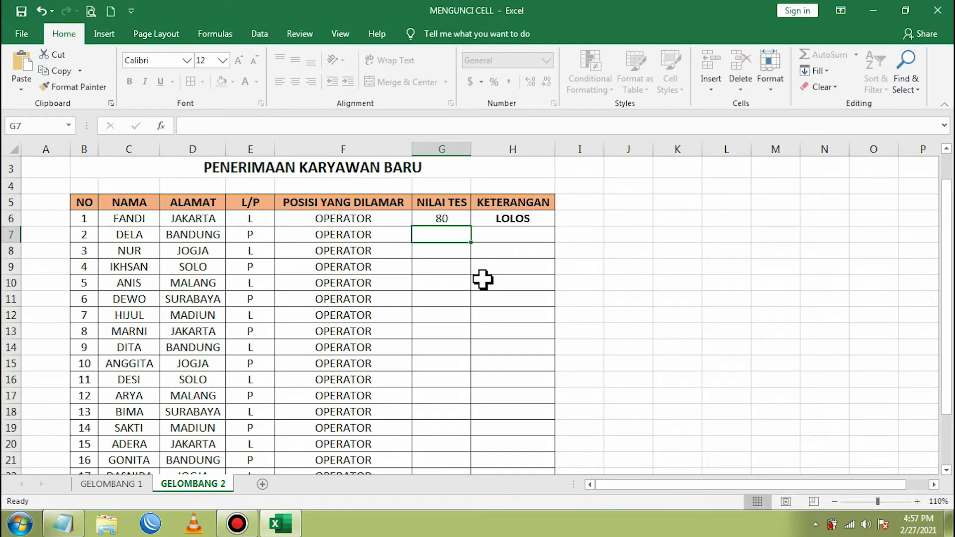
text(75)
key(Return)
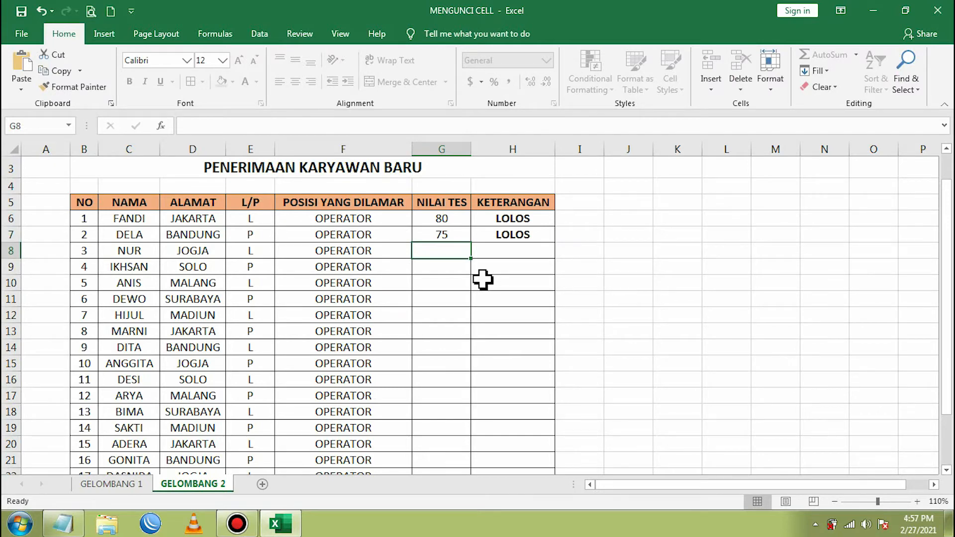
text(60)
key(Return)
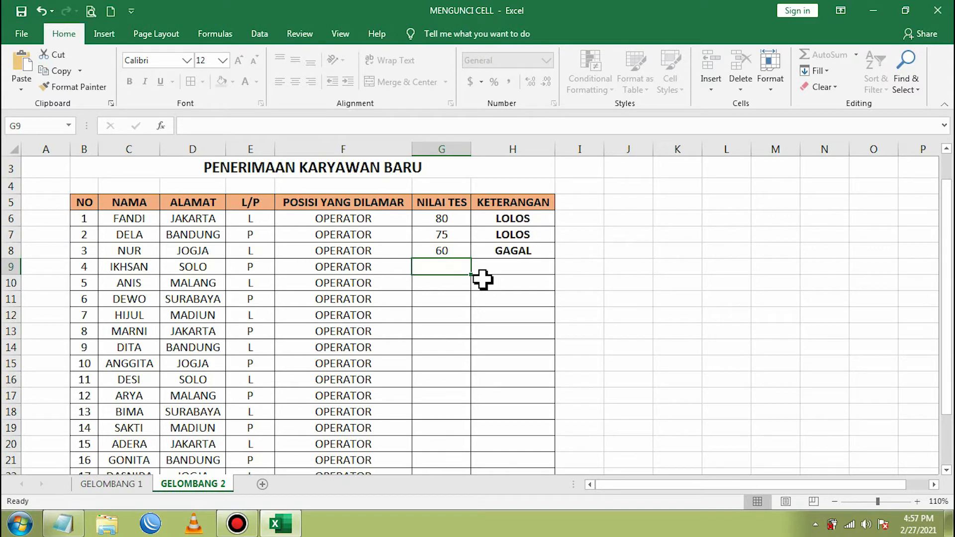
- Try to edit the locked H6 formula and dismiss the protected-sheet warning
click(505, 252)
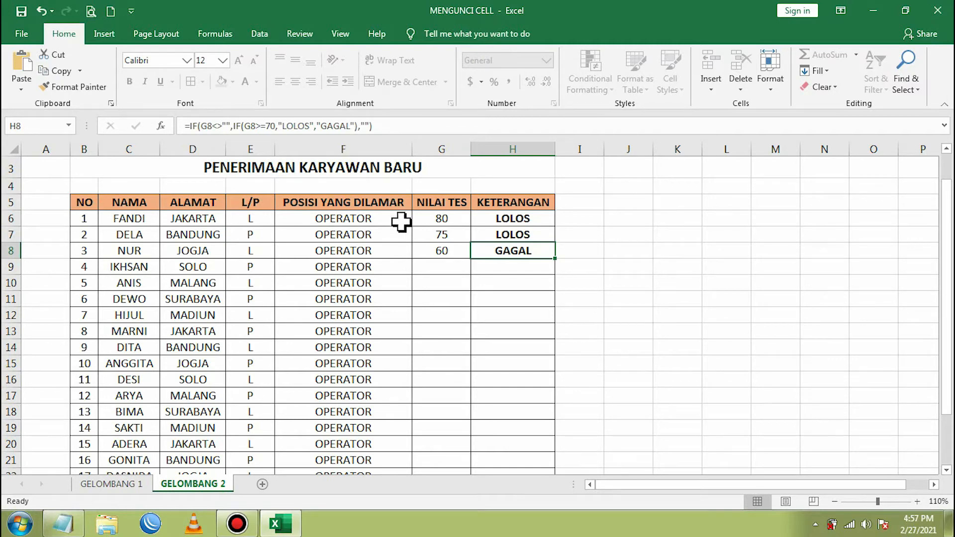
click(498, 219)
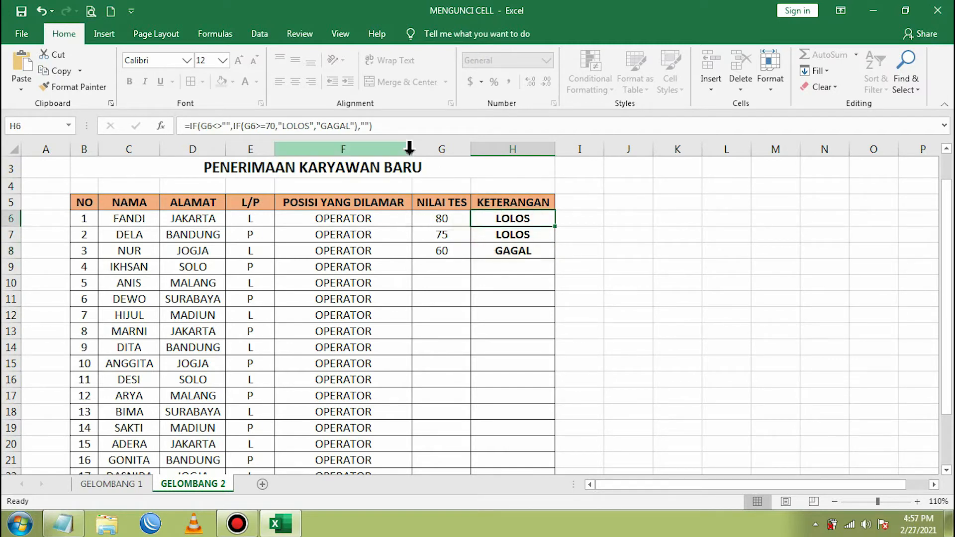
click(389, 128)
click(484, 300)
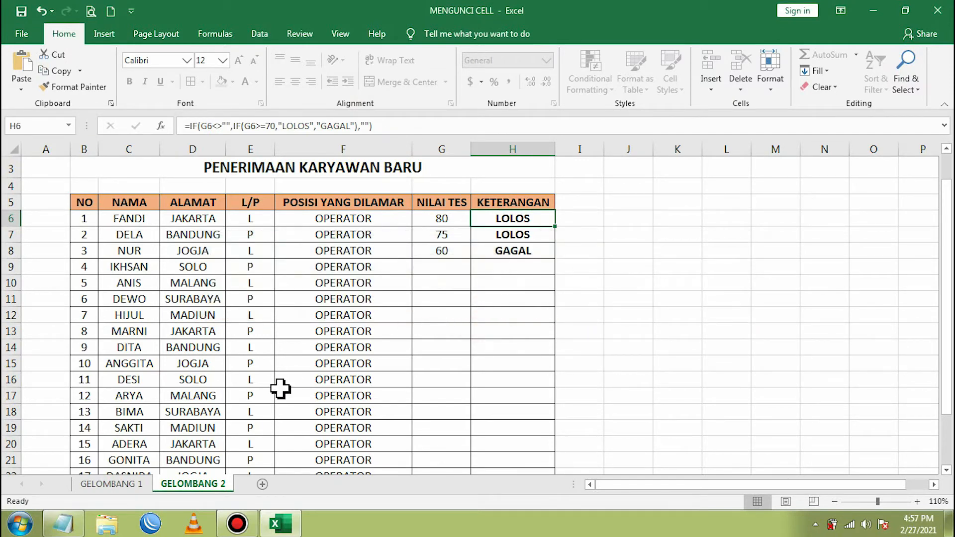
- Unprotect GELOMBANG 2 by entering the sheet password
right_click(206, 485)
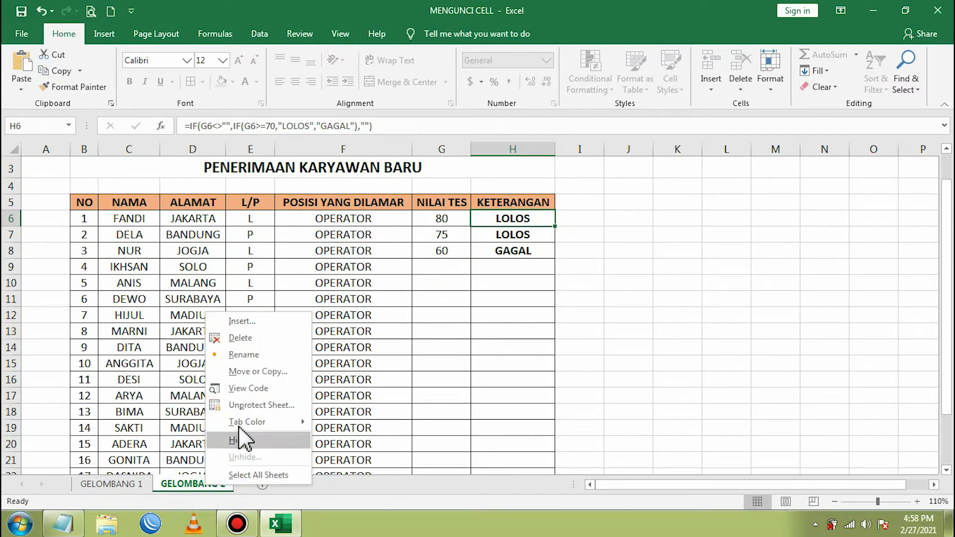
click(256, 404)
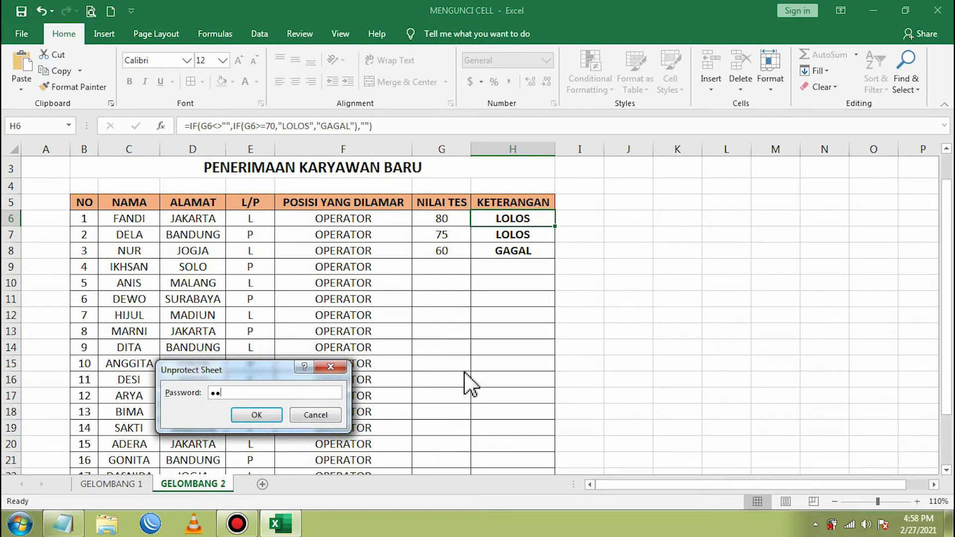
key(Return)
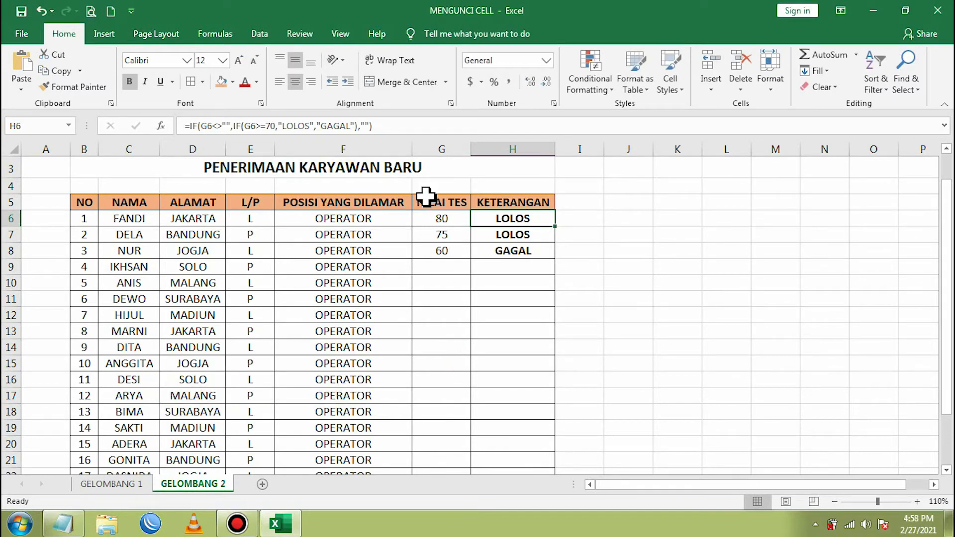
- Re-commit the H6 and H7 KETERANGAN formulas unchanged from the formula bar
click(384, 127)
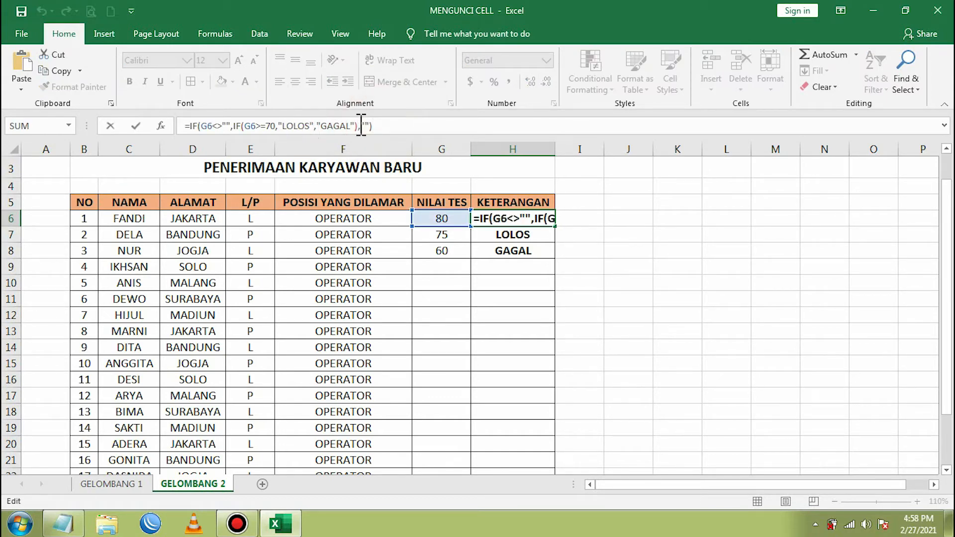
key(Return)
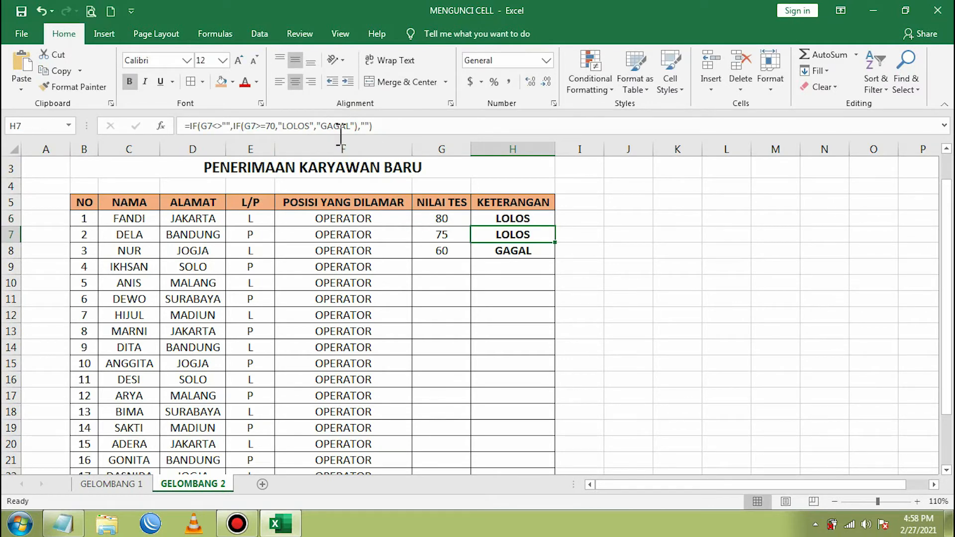
drag(403, 127, 182, 126)
click(387, 126)
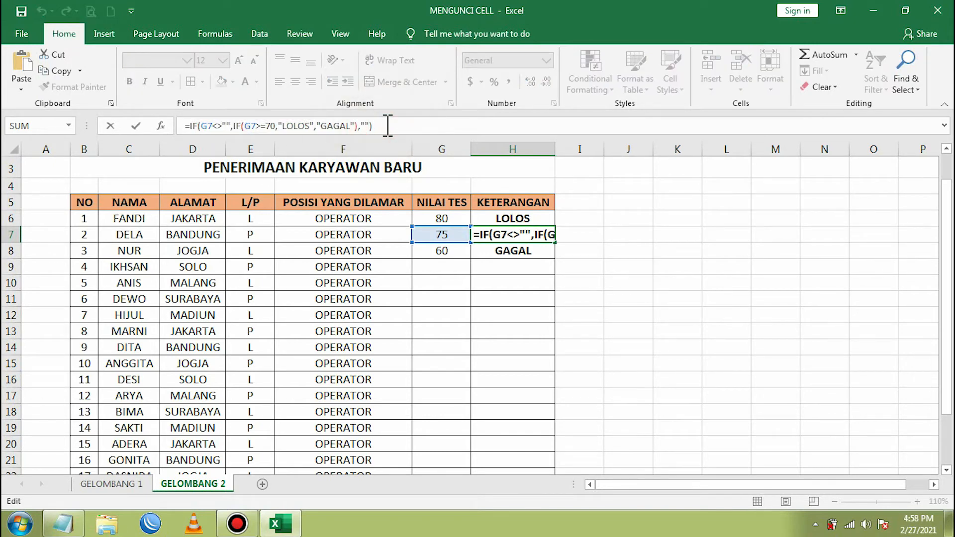
key(Return)
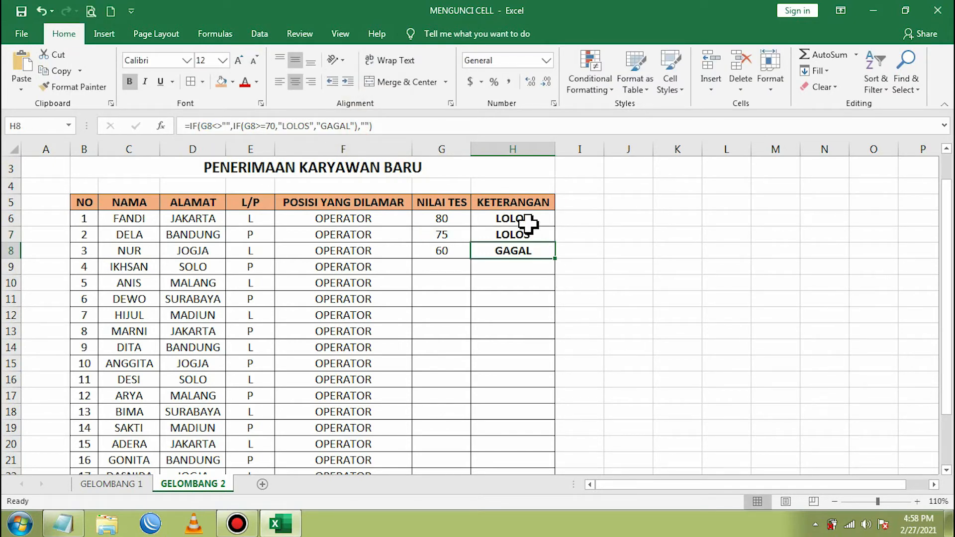
- Select the KETERANGAN cells from H6 downward
click(529, 222)
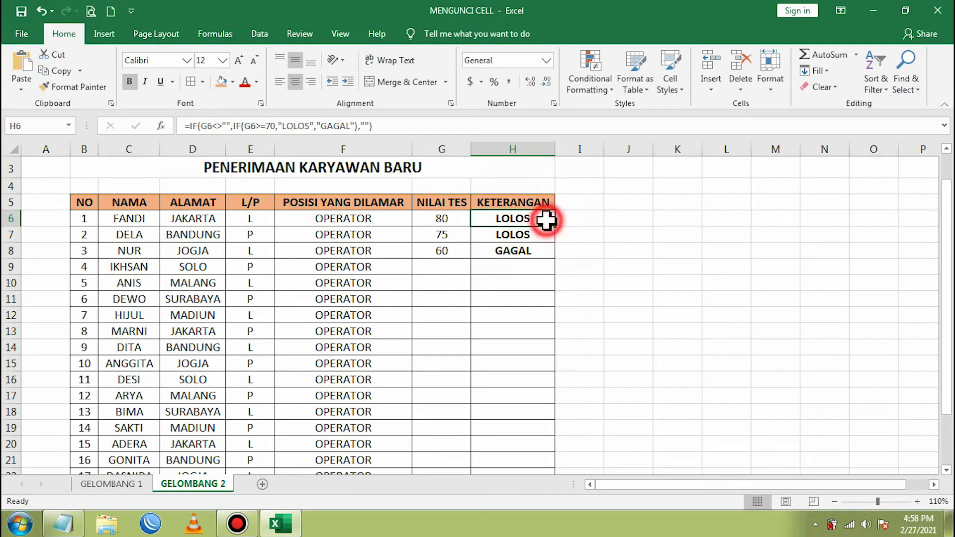
drag(546, 220, 539, 432)
scroll(539, 431, up, 2)
- Tick Hidden in the Format Cells protection settings for the selected KETERANGAN cells
right_click(514, 299)
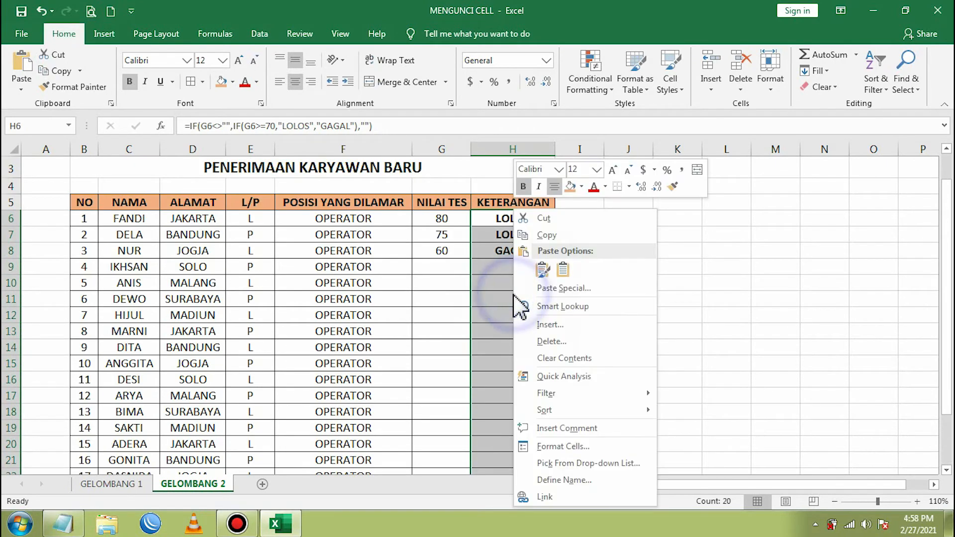
click(576, 445)
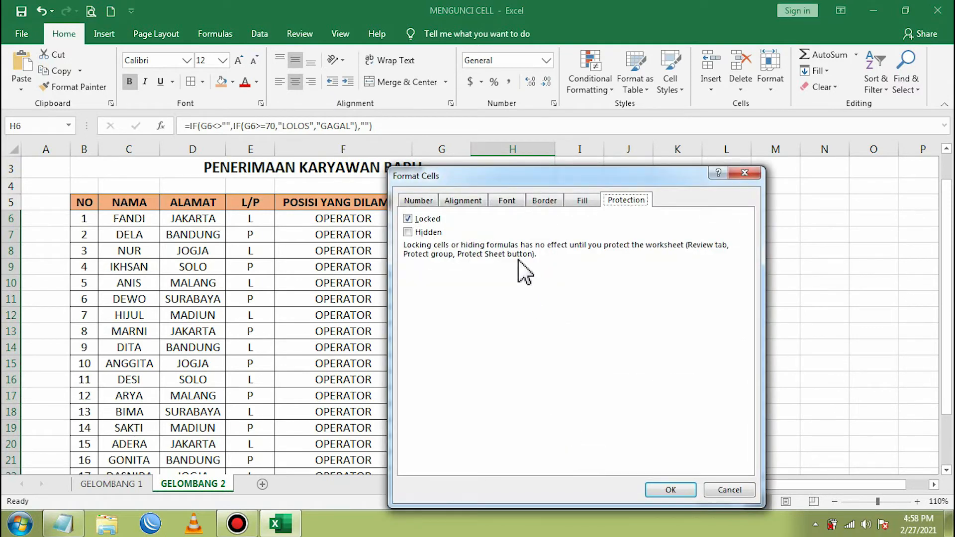
drag(522, 177, 761, 177)
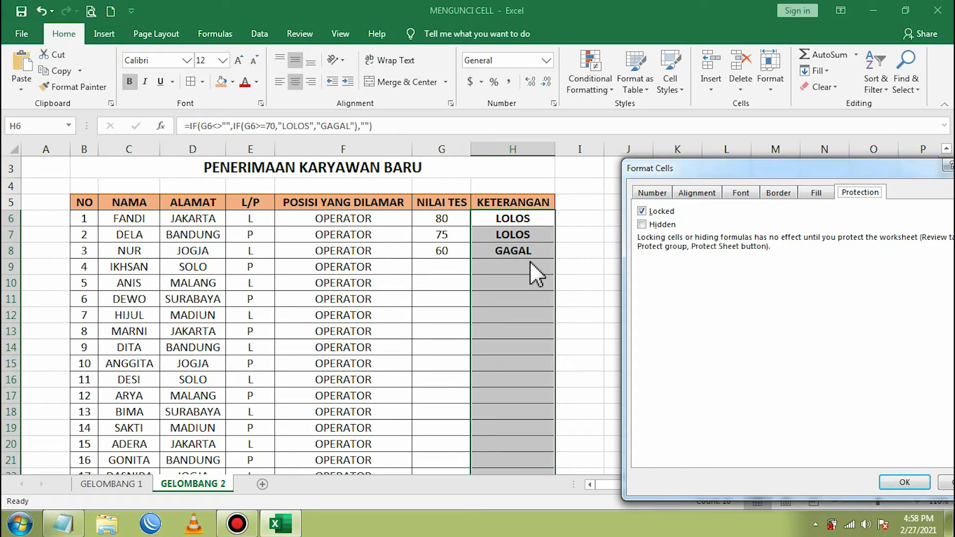
click(643, 225)
drag(731, 171, 684, 160)
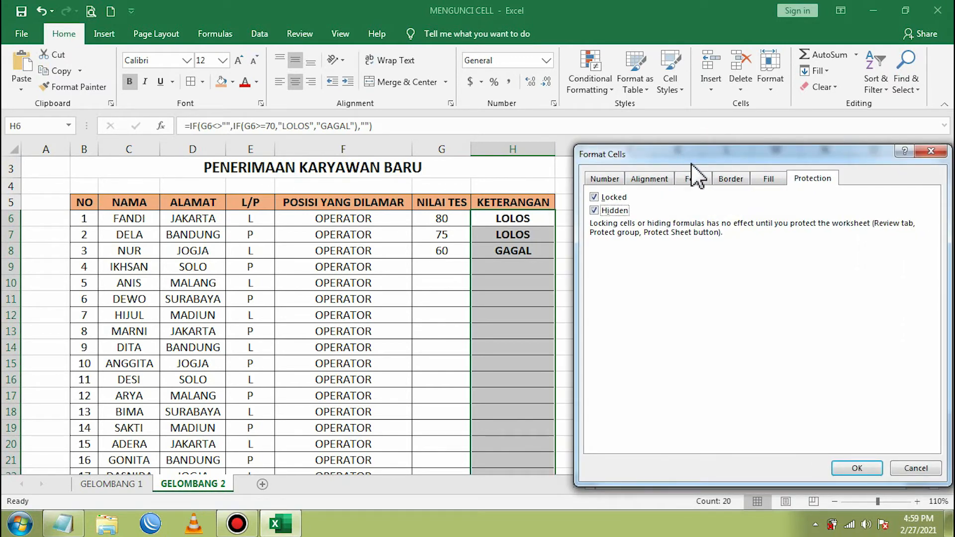
click(594, 210)
click(593, 210)
click(853, 468)
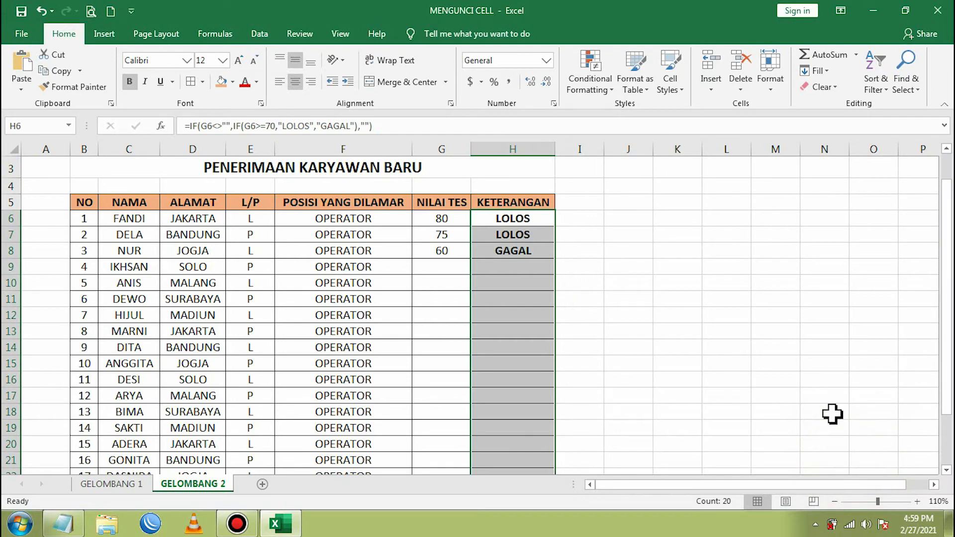
- Select H7 to check its KETERANGAN formula
click(450, 264)
click(453, 237)
click(525, 236)
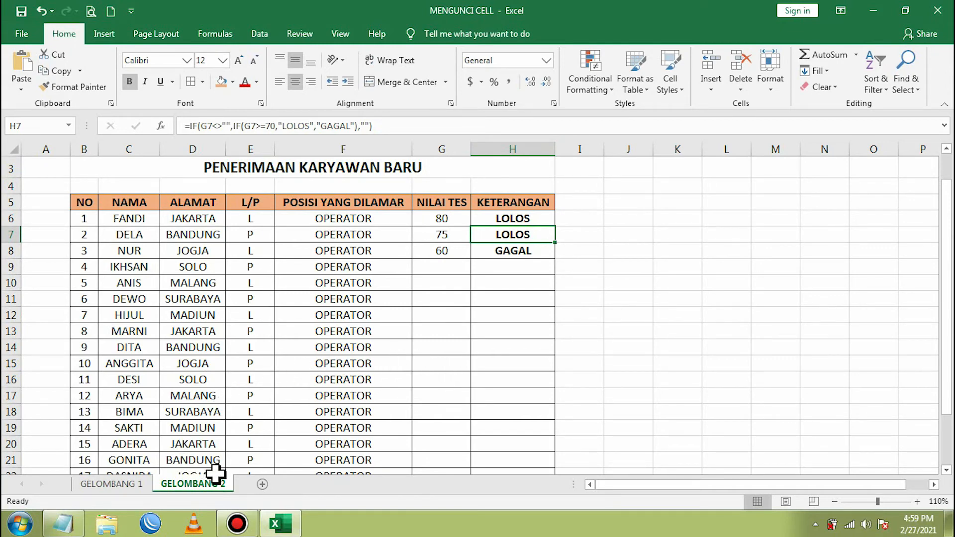
- Protect GELOMBANG 2 again, entering and confirming the sheet password
right_click(189, 485)
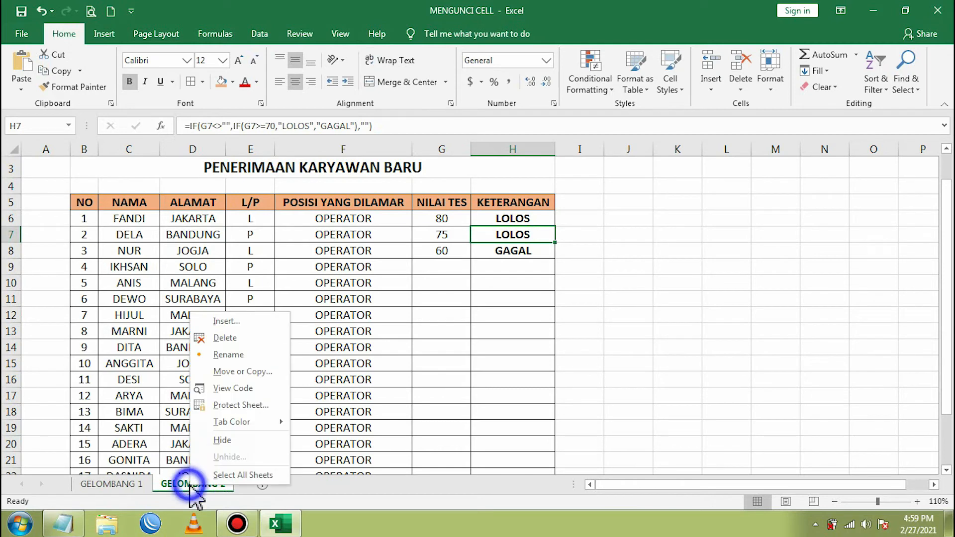
click(240, 405)
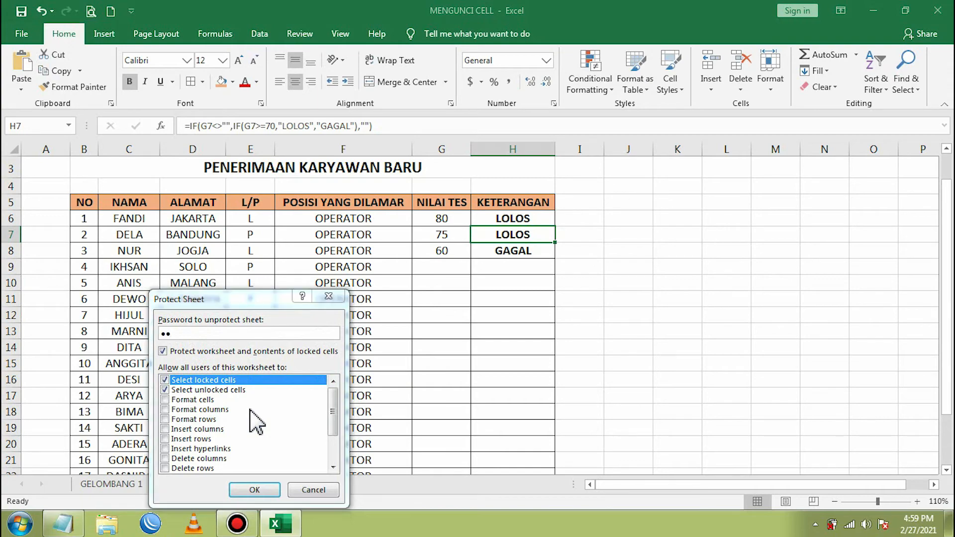
key(Return)
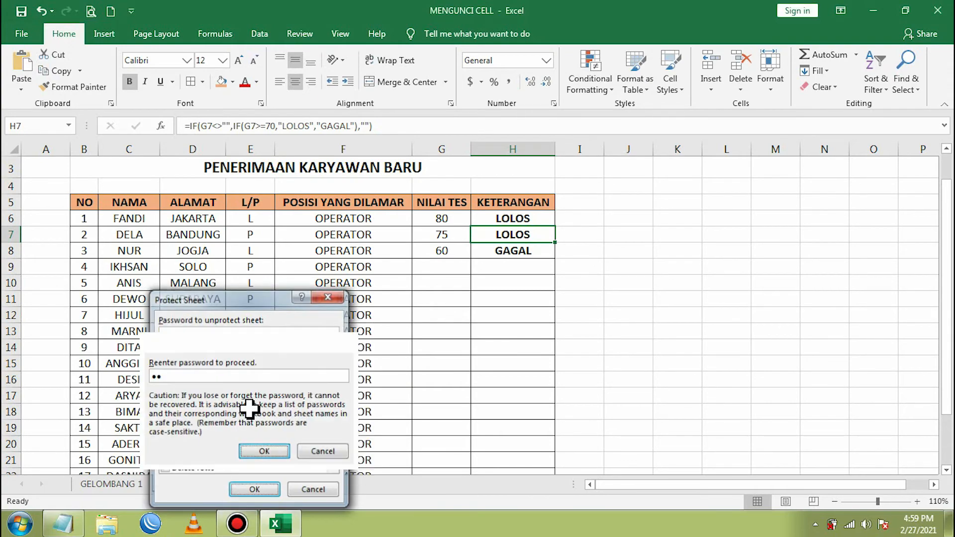
key(Return)
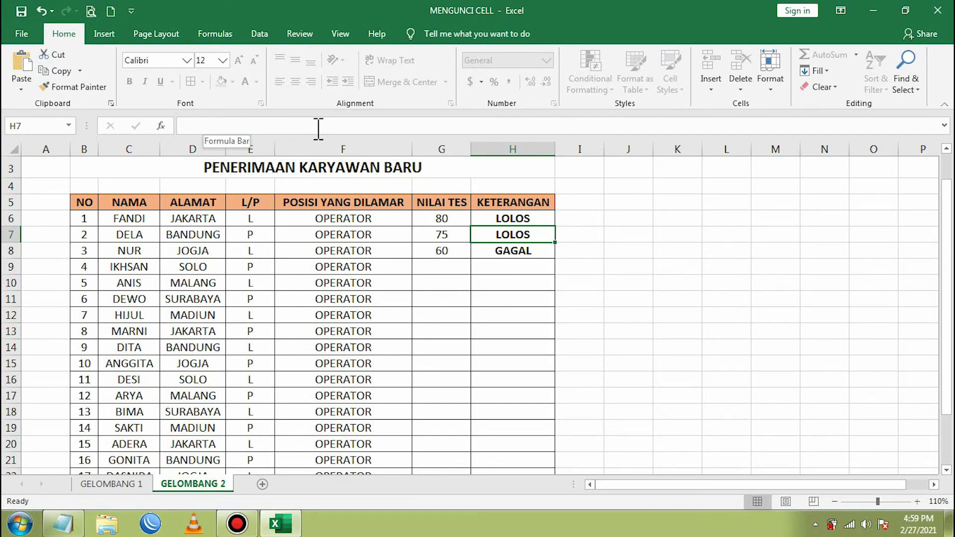
- Check several KETERANGAN cells to confirm their formulas are hidden from the formula bar
click(508, 268)
click(514, 315)
click(512, 348)
click(512, 370)
click(515, 412)
click(515, 441)
- Enter scores 75, 69 and 68 in G9:G11, then try editing the locked H11 result
click(449, 263)
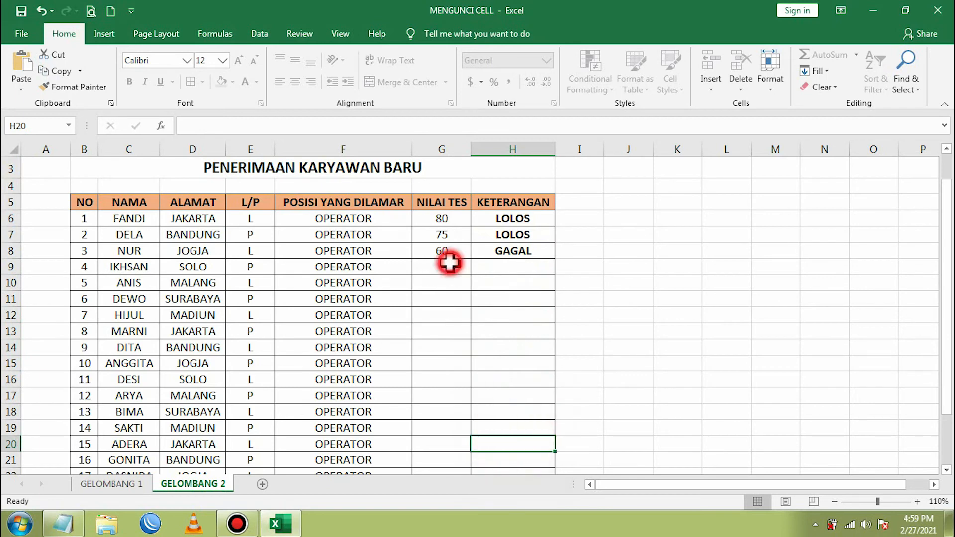
text(75)
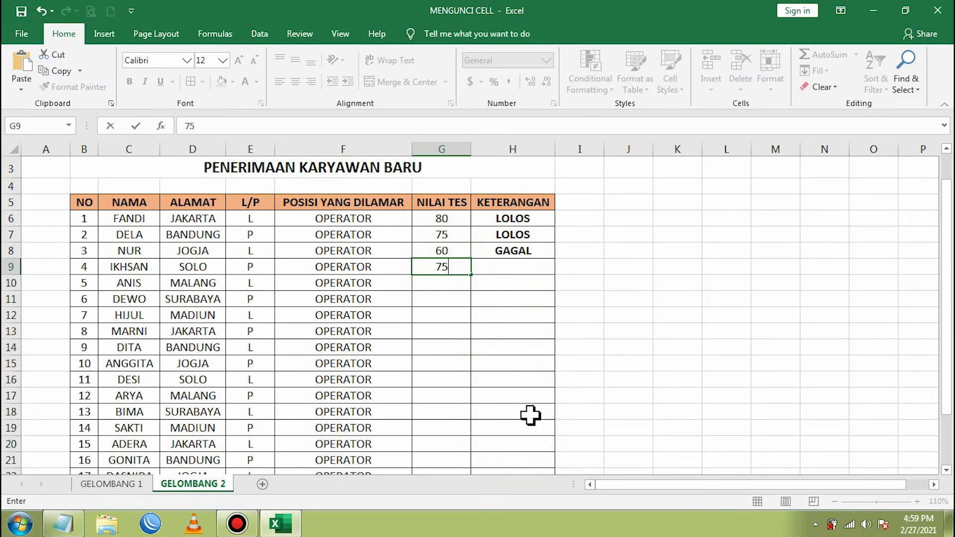
key(Return)
text(69)
key(Return)
text(68)
key(Return)
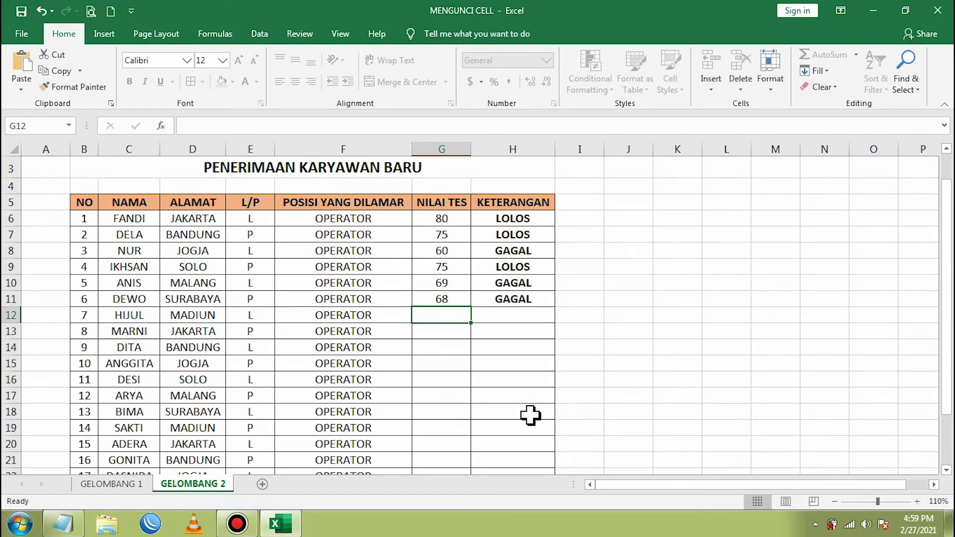
click(536, 300)
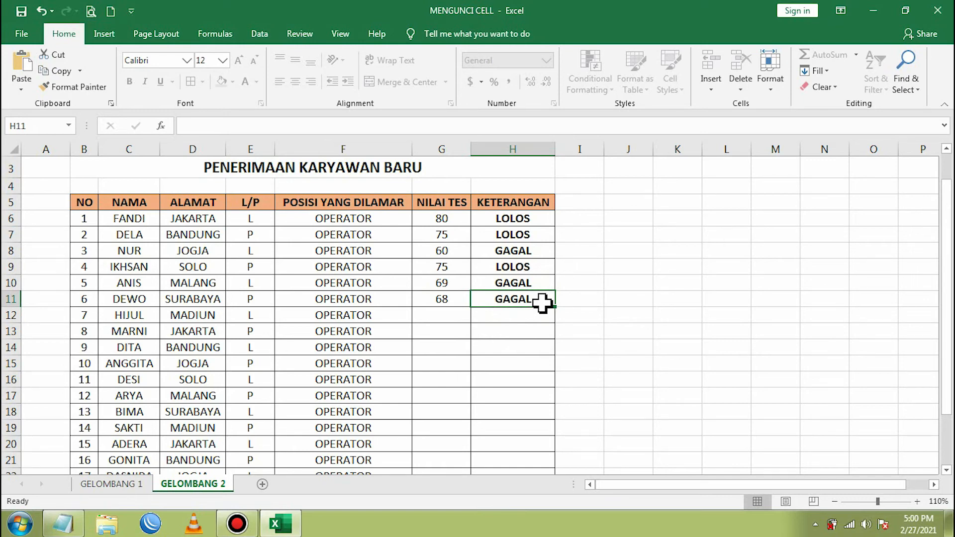
double_click(541, 302)
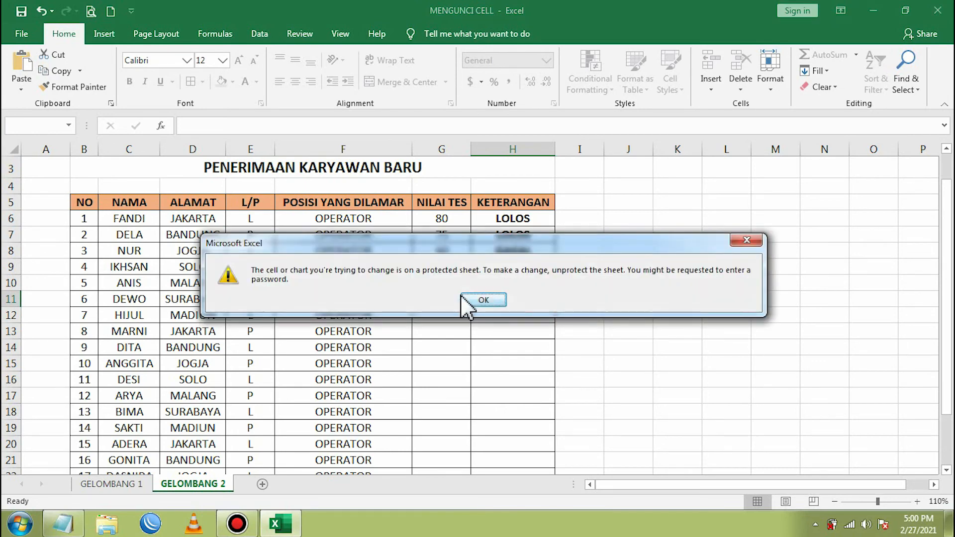
- Dismiss the warning and change the positions to SALES in F7 and ADMIN in F12
click(479, 299)
click(436, 297)
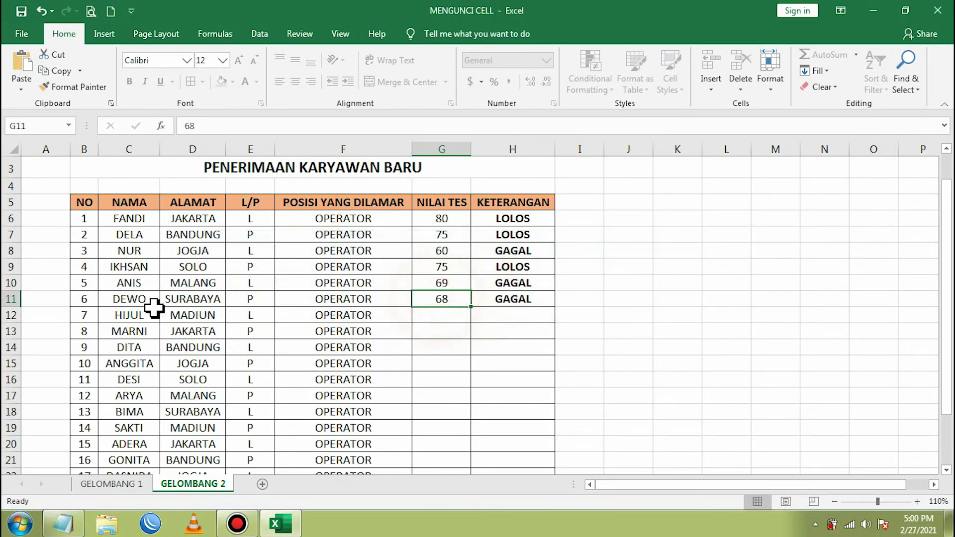
mouse_move(127, 217)
mouse_down()
mouse_move(351, 228)
mouse_move(431, 215)
mouse_move(335, 219)
mouse_move(345, 253)
mouse_up()
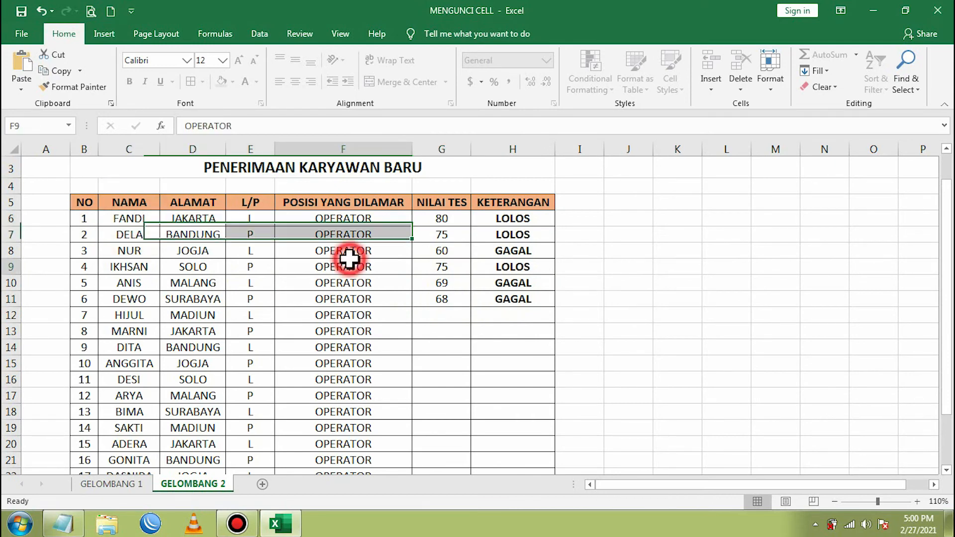
click(351, 238)
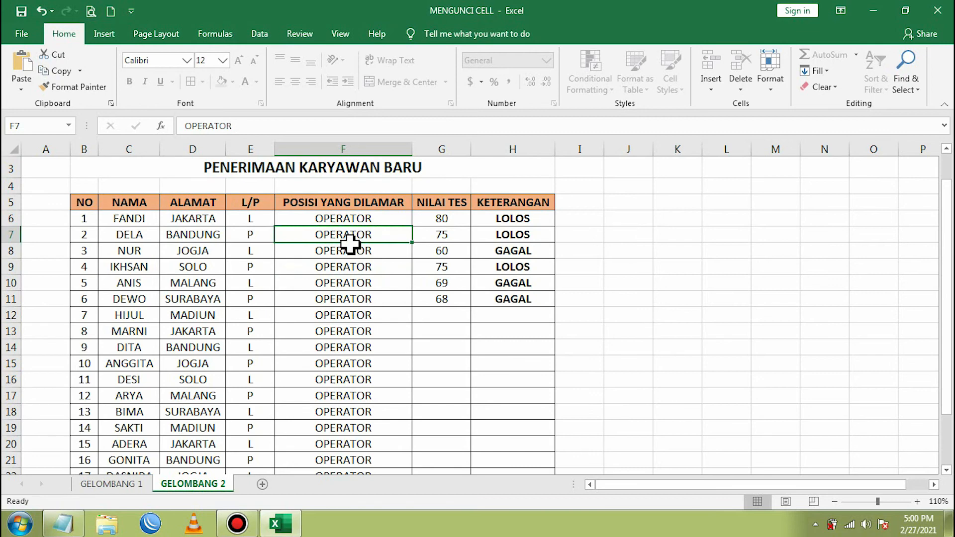
text(SALES)
key(Return)
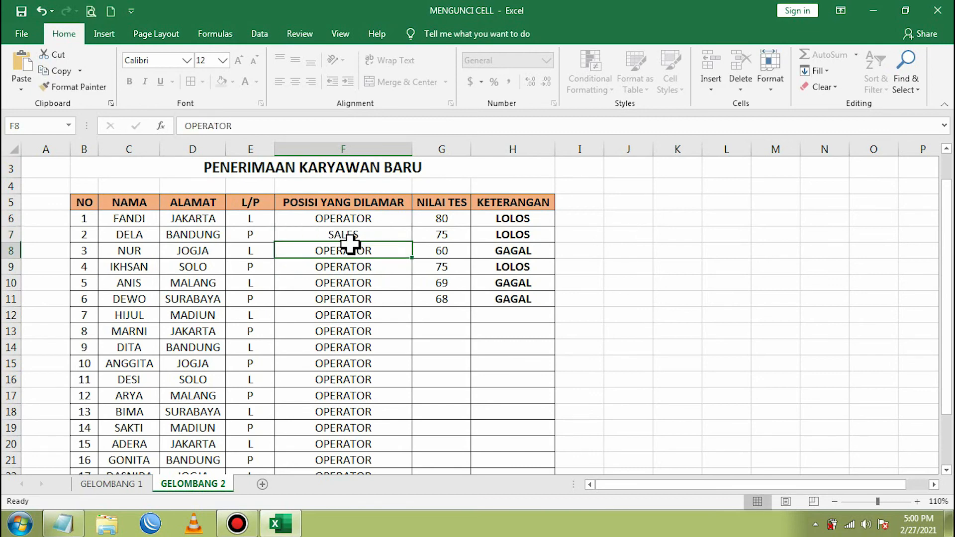
click(343, 314)
text(ADMIN)
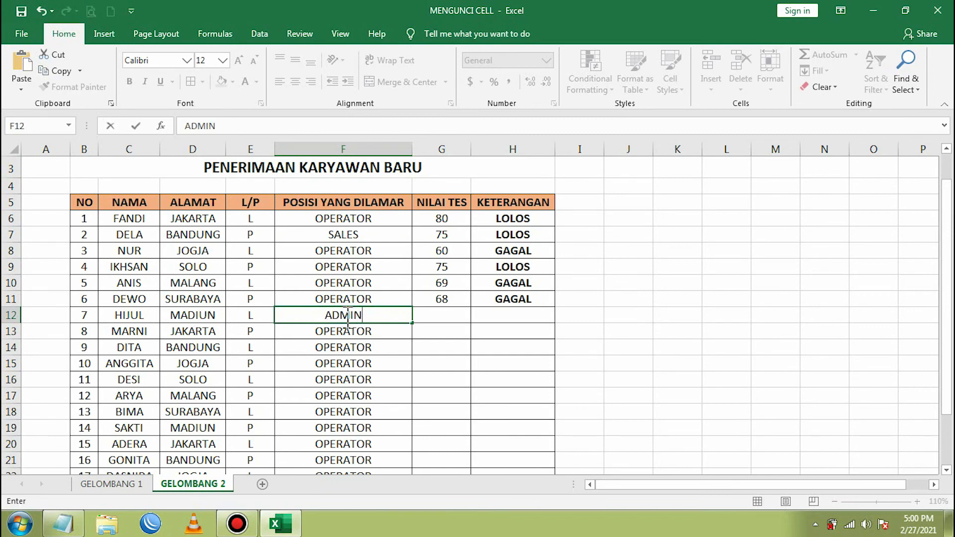
key(Return)
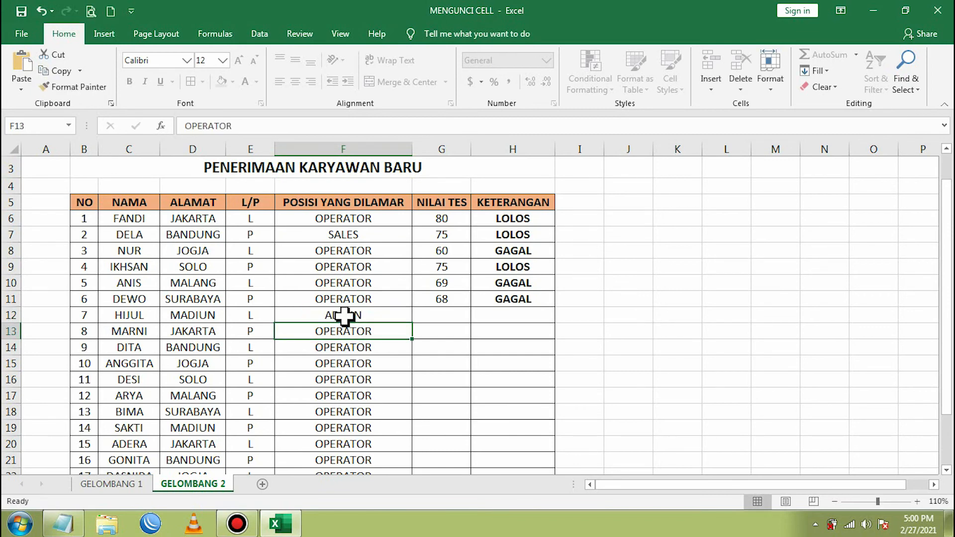
- Try deleting the locked number in B12 and dismiss the protected-sheet warning
click(503, 315)
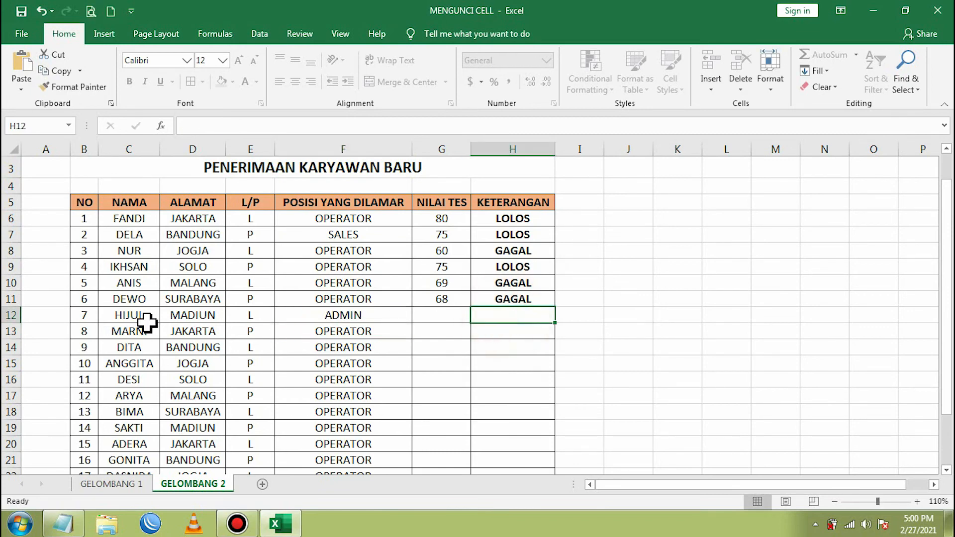
click(80, 314)
click(517, 313)
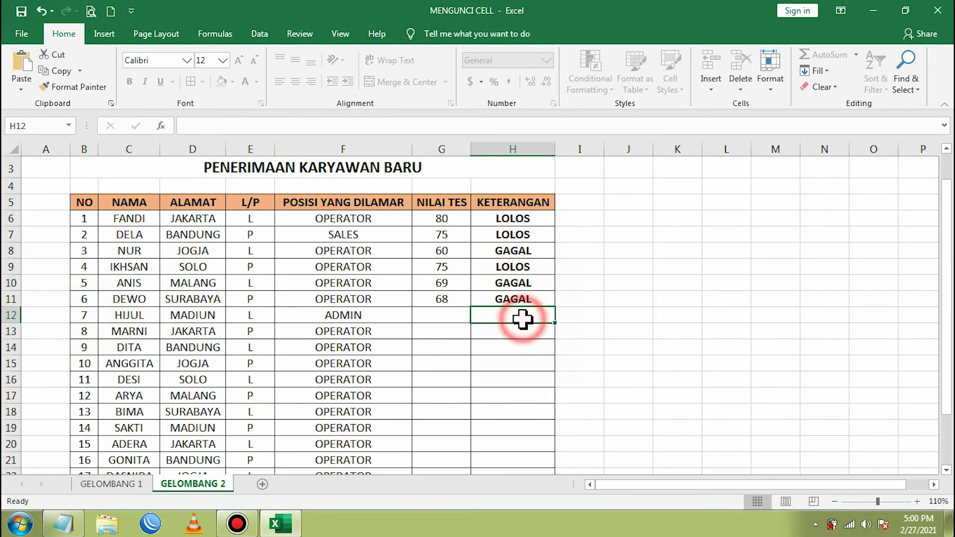
click(79, 315)
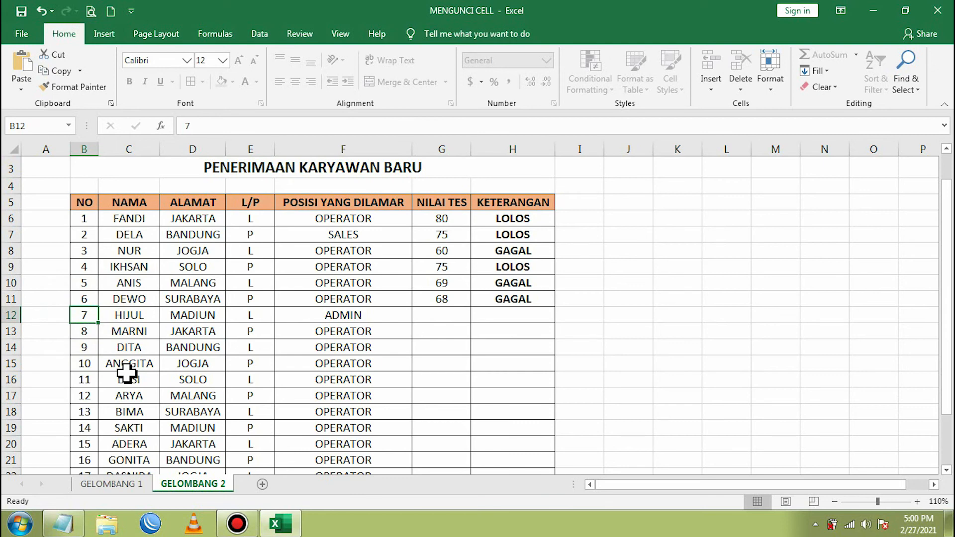
key(Delete)
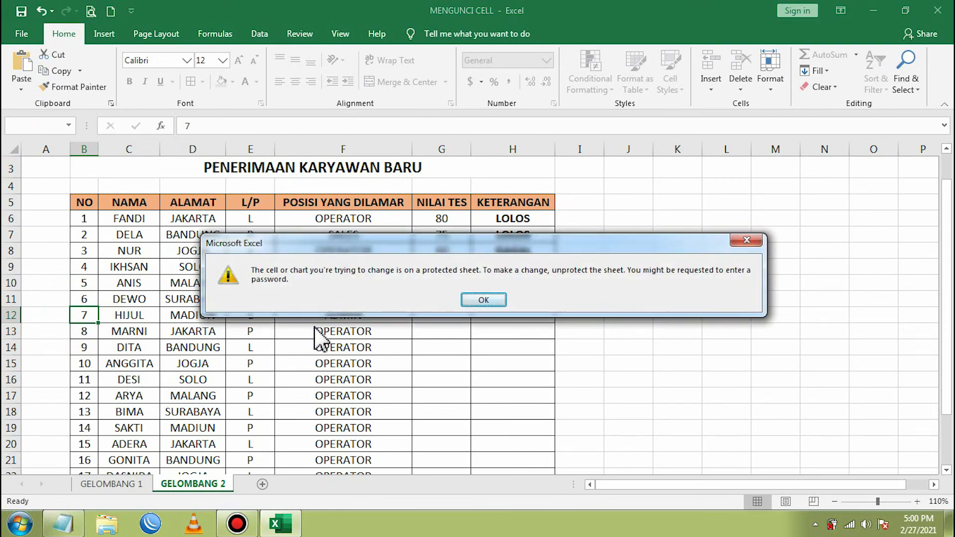
click(484, 300)
click(445, 297)
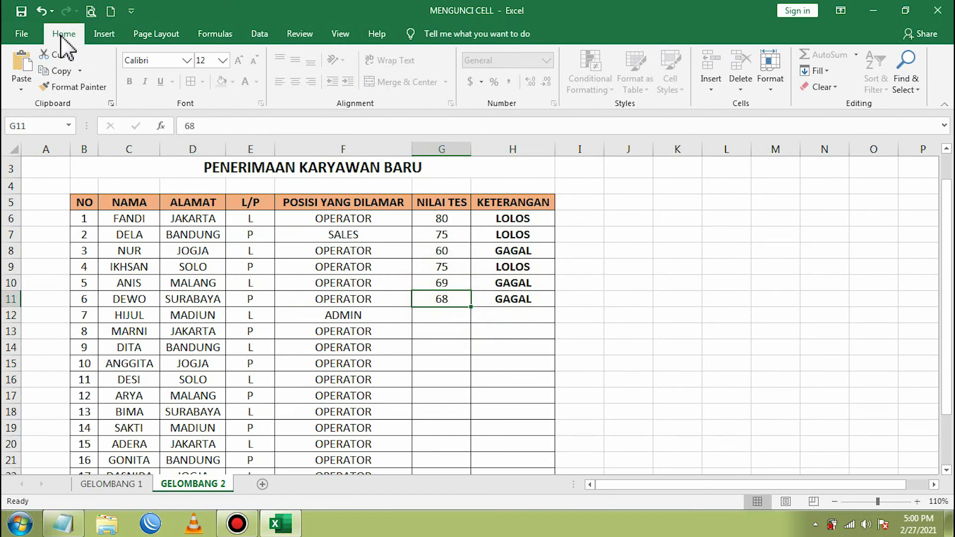
- Check which Insert and Page Layout commands remain available, then return to Home
click(104, 33)
click(144, 34)
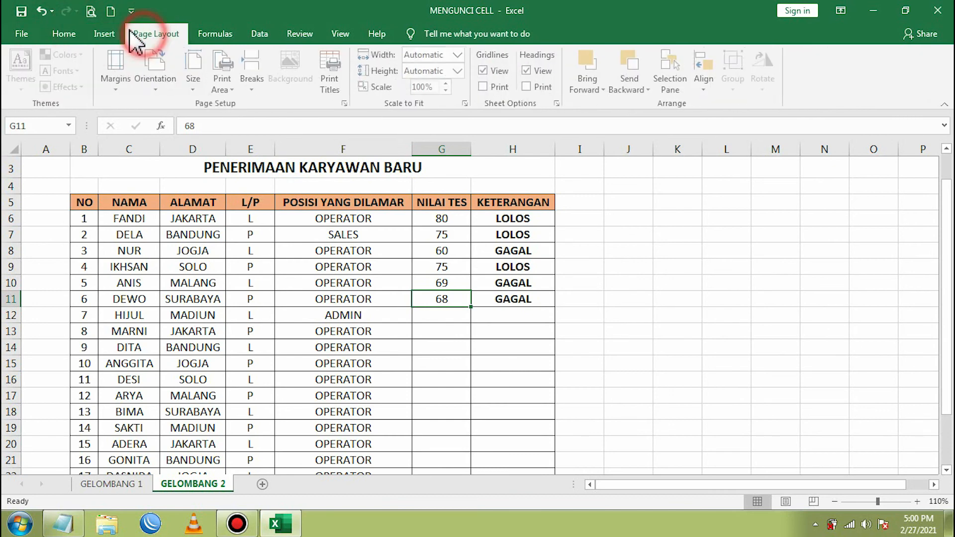
click(62, 30)
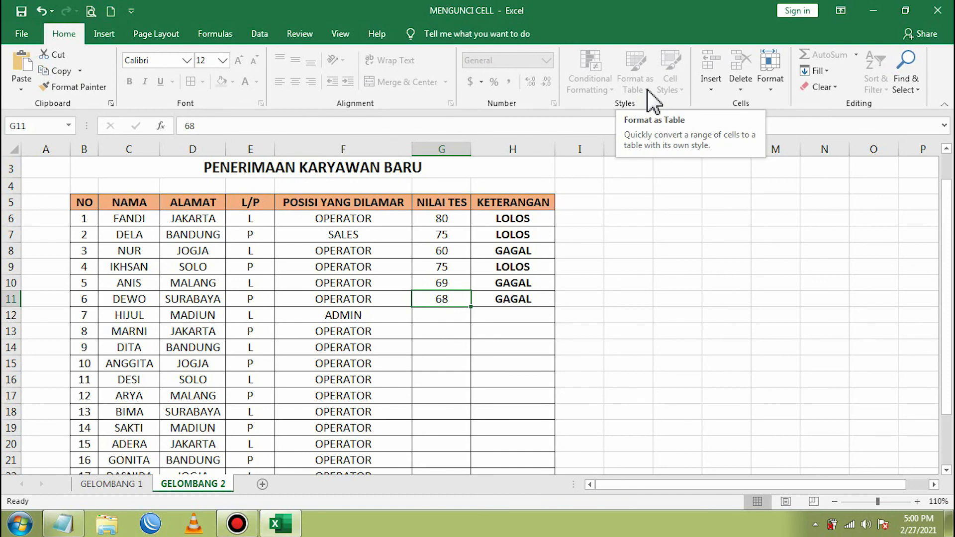
- Review the editable NILAI TES score cells G6–G11, then minimise the Excel window
click(442, 224)
click(441, 265)
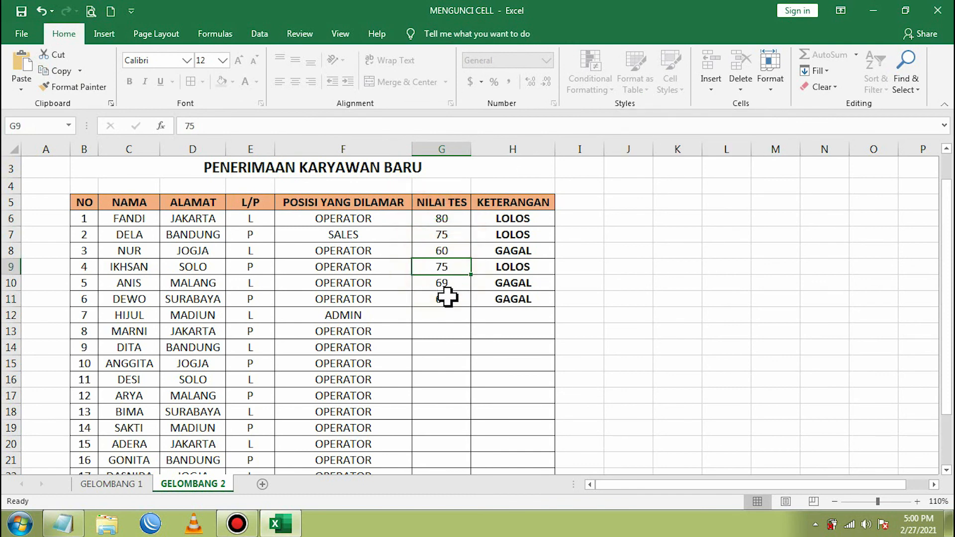
click(447, 298)
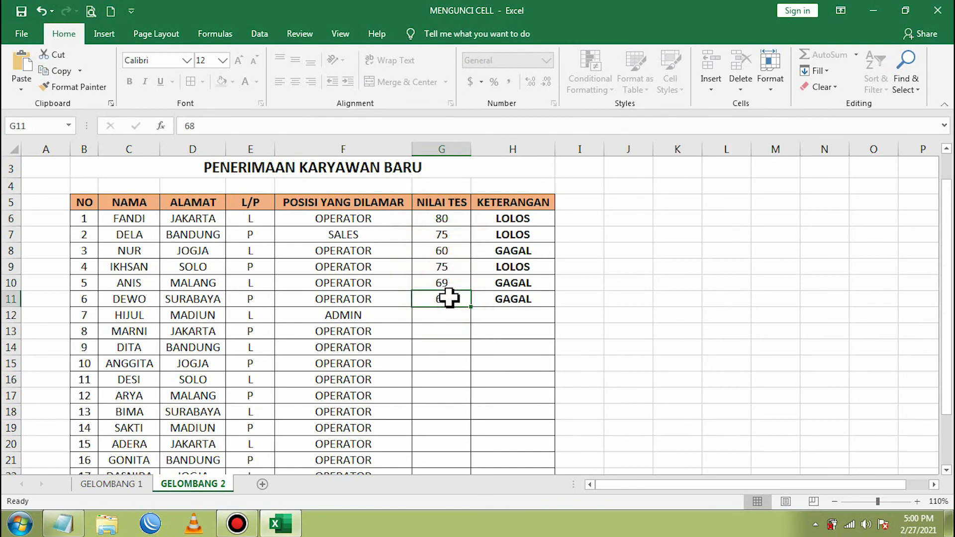
click(450, 282)
click(447, 264)
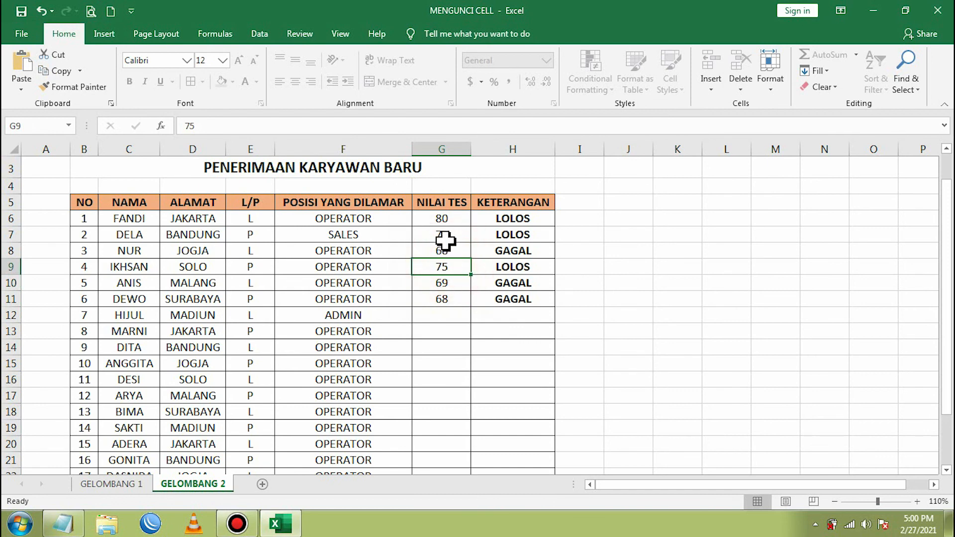
click(443, 237)
click(441, 271)
click(442, 300)
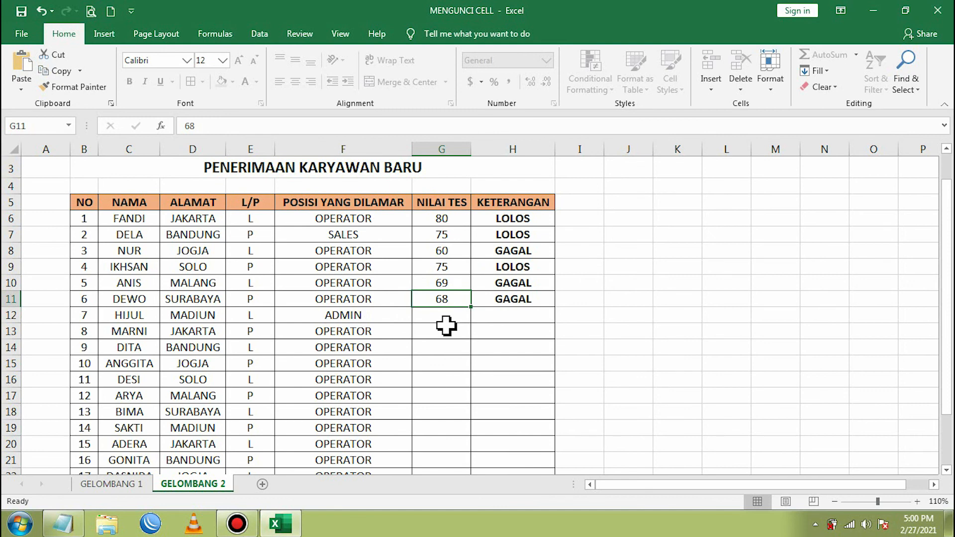
click(446, 234)
click(449, 219)
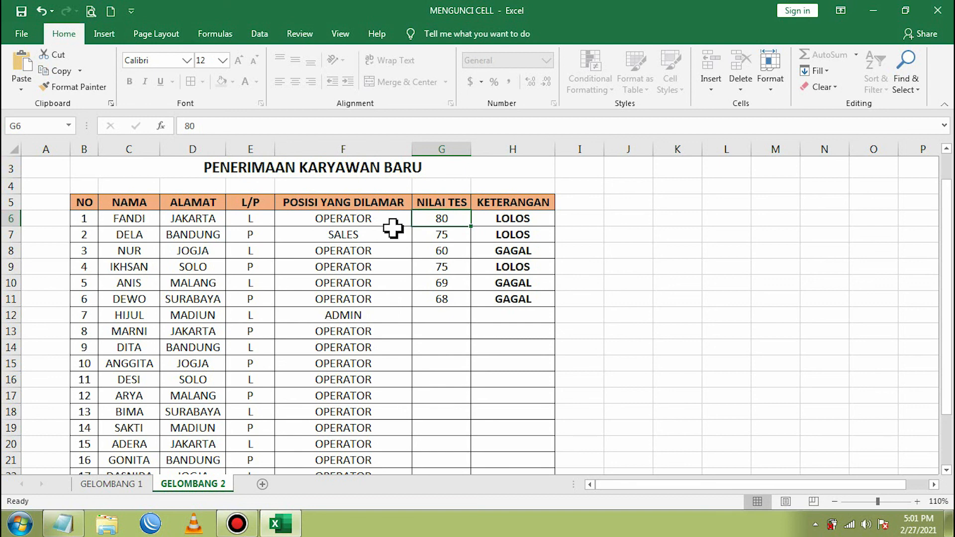
click(873, 11)
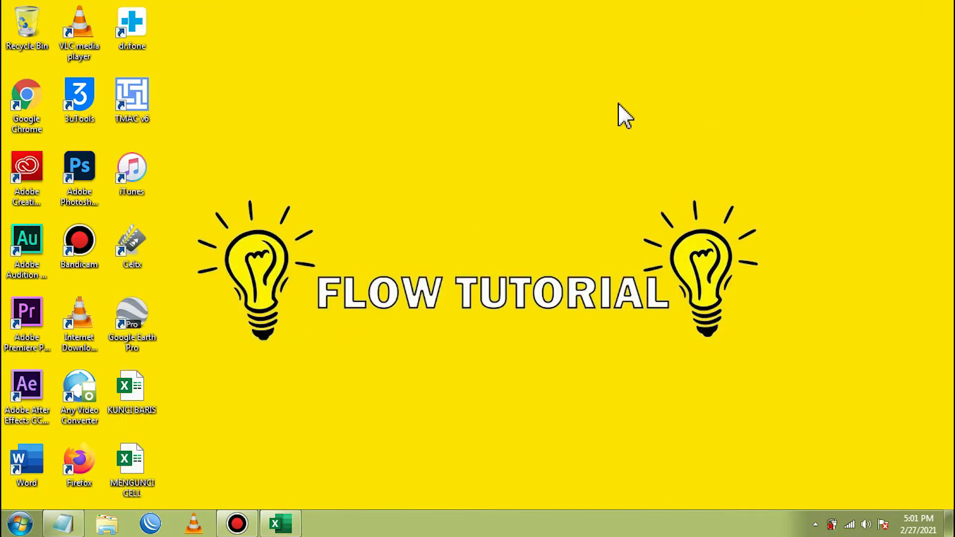